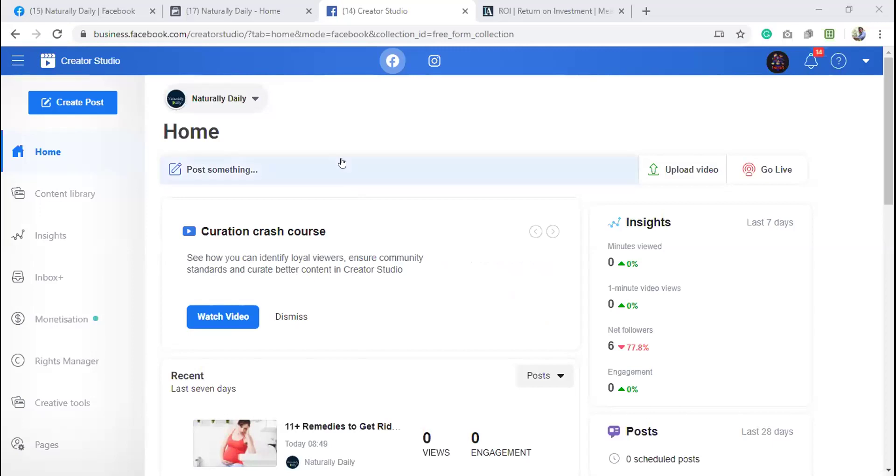
# - Look over the recent posts, Insights and Posts summary on the Naturally Daily Home dashboard
pyautogui.scroll(-2, 377, 112)
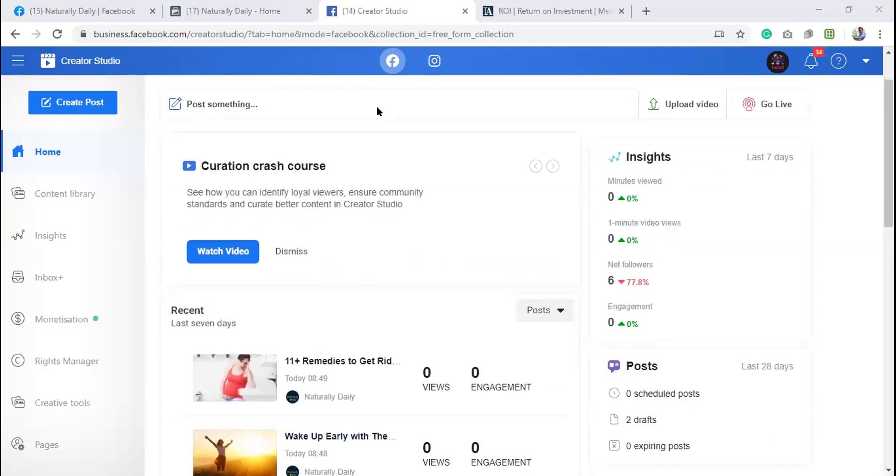
pyautogui.scroll(-1, 377, 111)
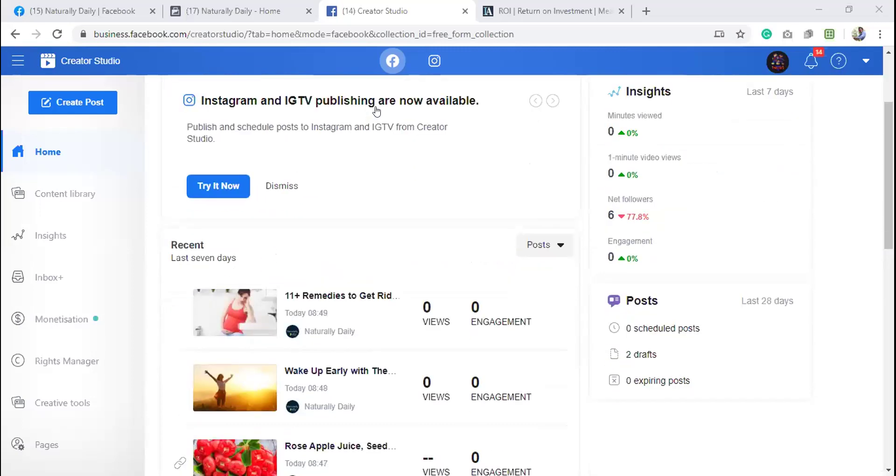
pyautogui.scroll(-3, 376, 111)
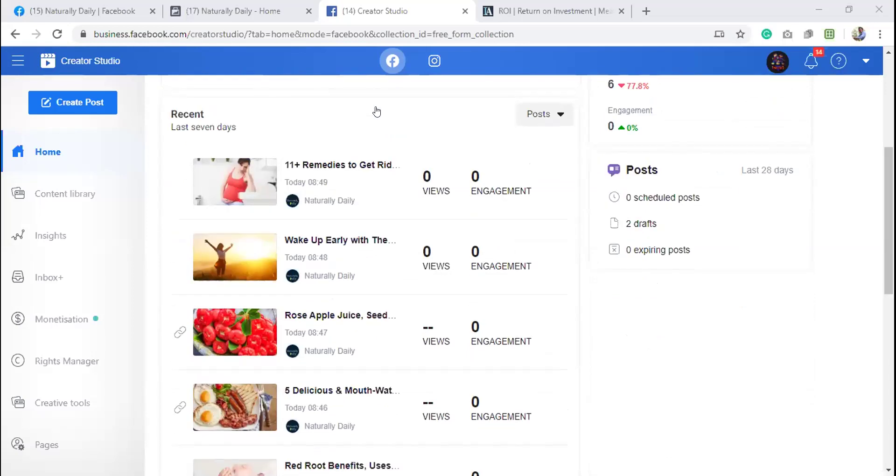
pyautogui.scroll(-3, 377, 111)
pyautogui.scroll(9, 376, 111)
pyautogui.scroll(-7, 377, 111)
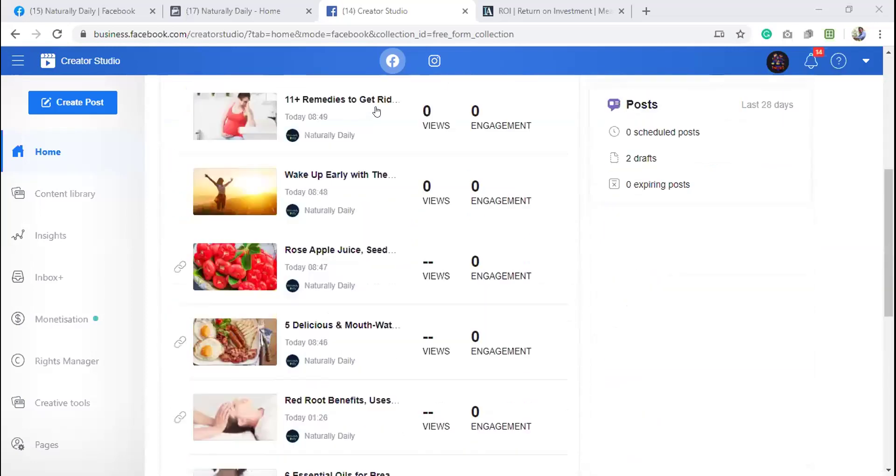
pyautogui.scroll(7, 379, 111)
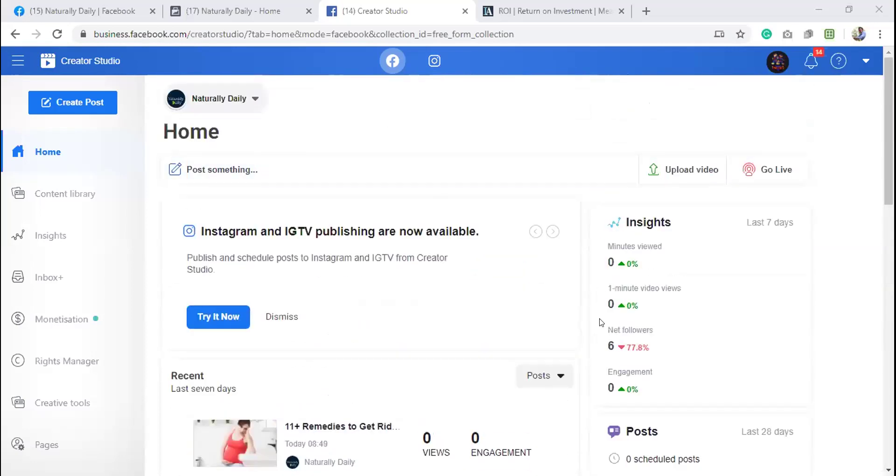
# - Show only Video content in the Home dashboard's Recent list, review it, and switch the list back to Posts
pyautogui.click(552, 377)
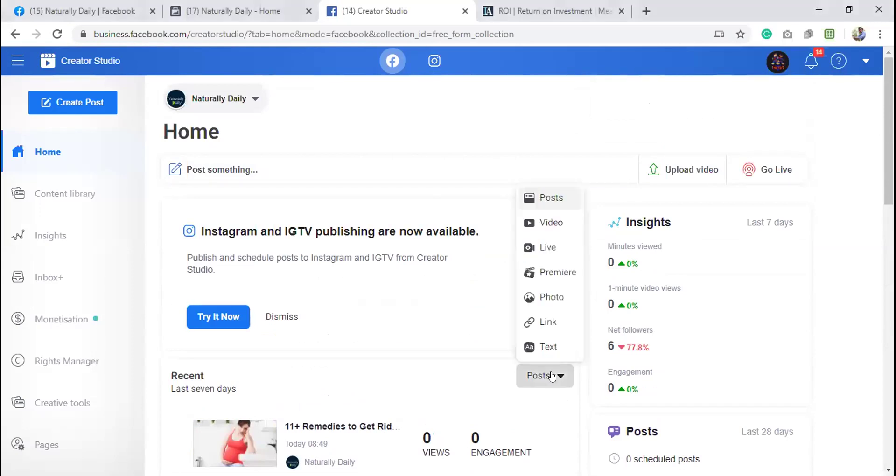
pyautogui.click(548, 226)
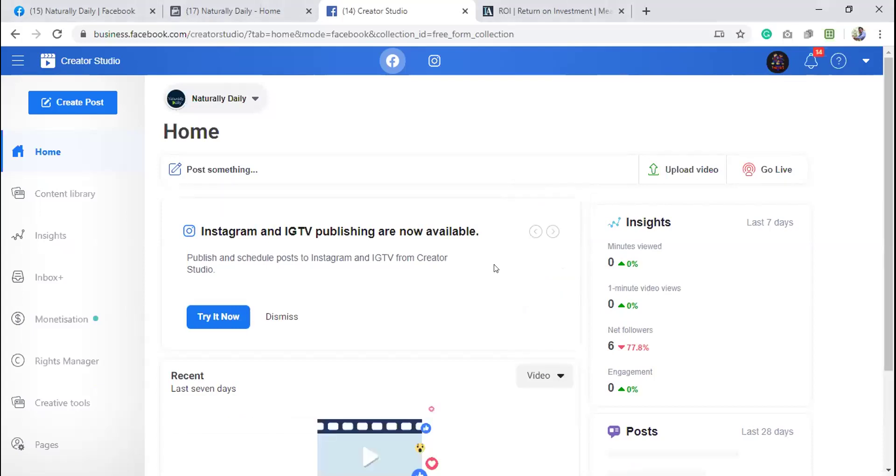
pyautogui.scroll(-3, 496, 267)
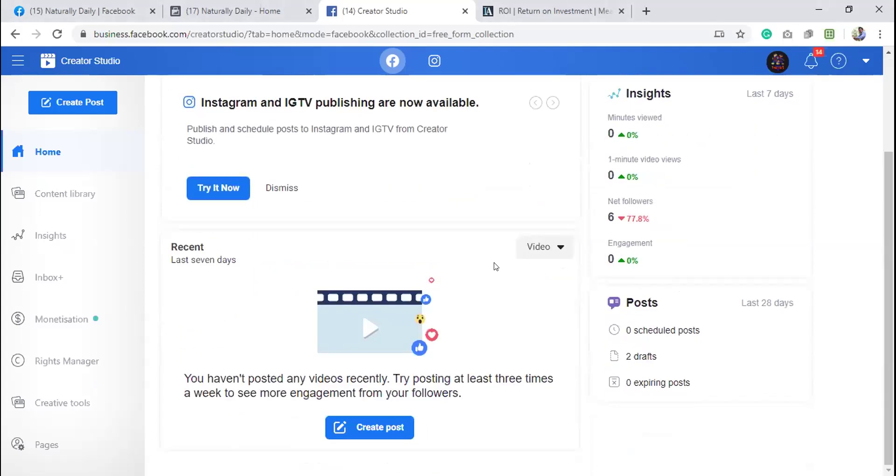
pyautogui.scroll(3, 496, 268)
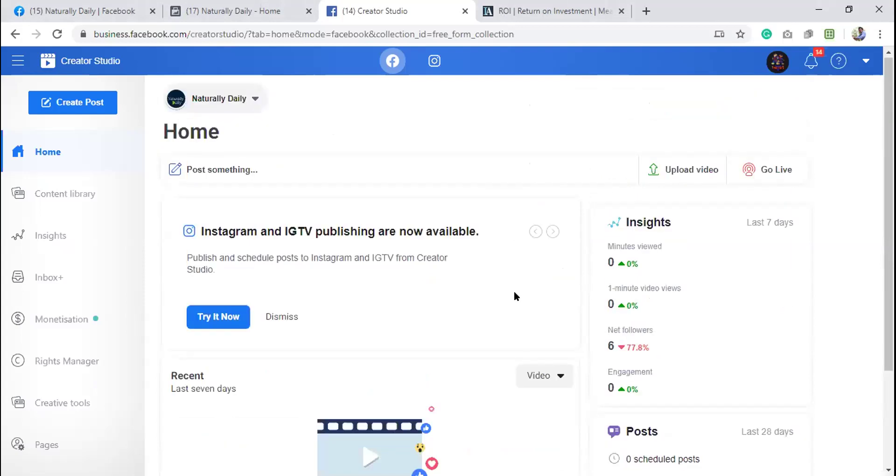
pyautogui.click(541, 387)
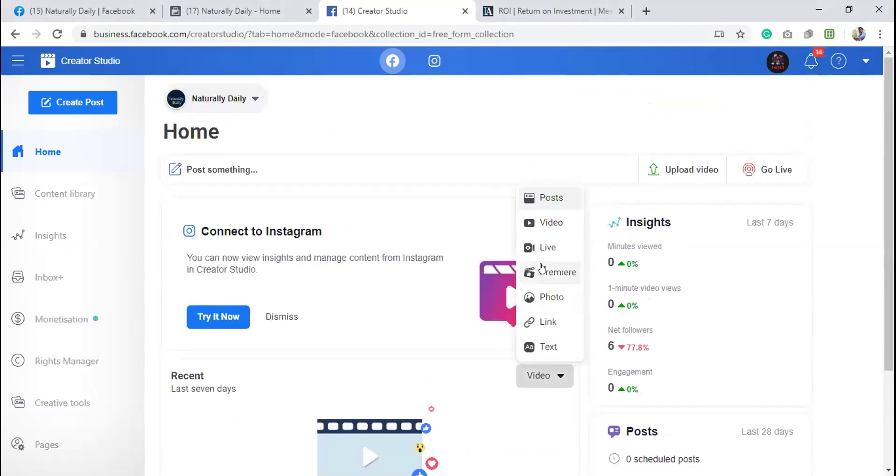
pyautogui.click(551, 204)
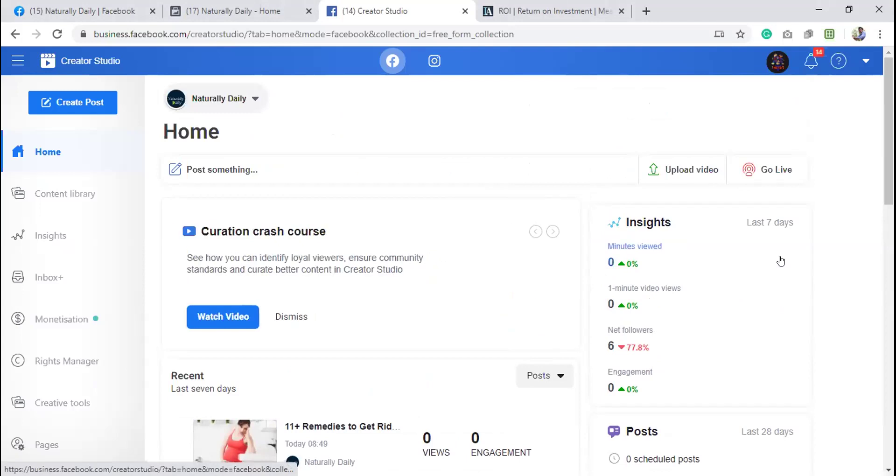
# - Review the Insights metrics for the last 7 days and the Posts summary for the last 28 days
pyautogui.scroll(-1, 782, 261)
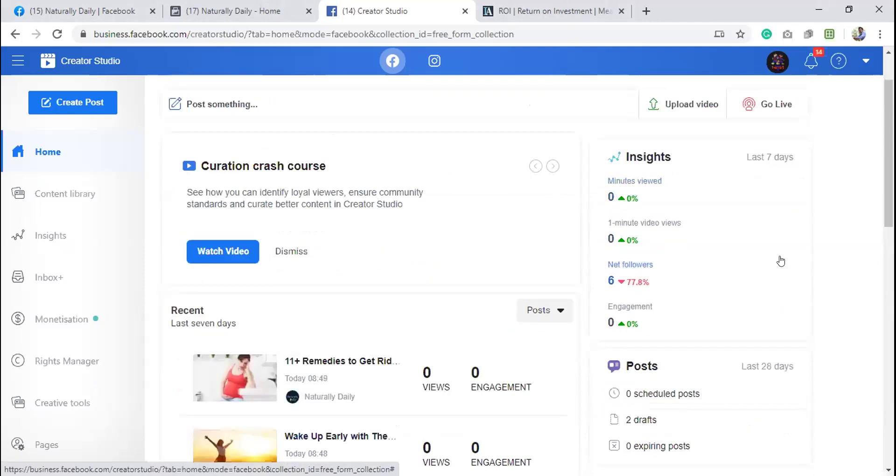
pyautogui.scroll(-1, 781, 261)
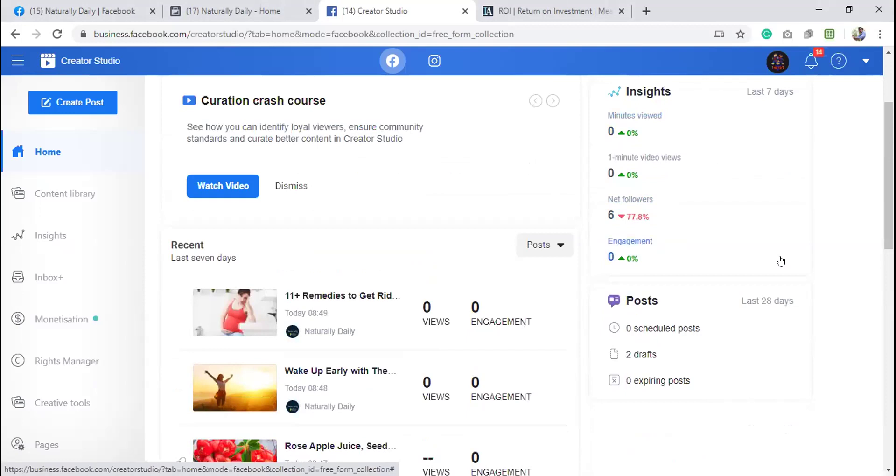
pyautogui.scroll(2, 781, 261)
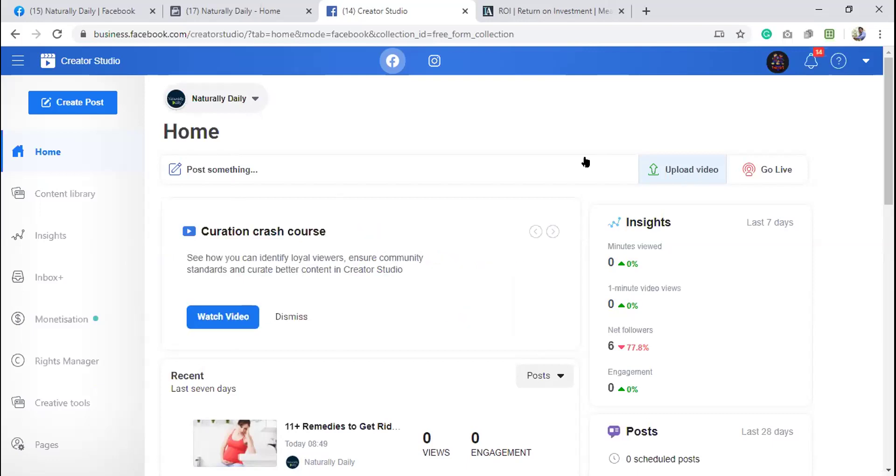
# - View the Pages available for selection, and browse the announcement cards on Home through to Connect to Instagram
pyautogui.click(256, 100)
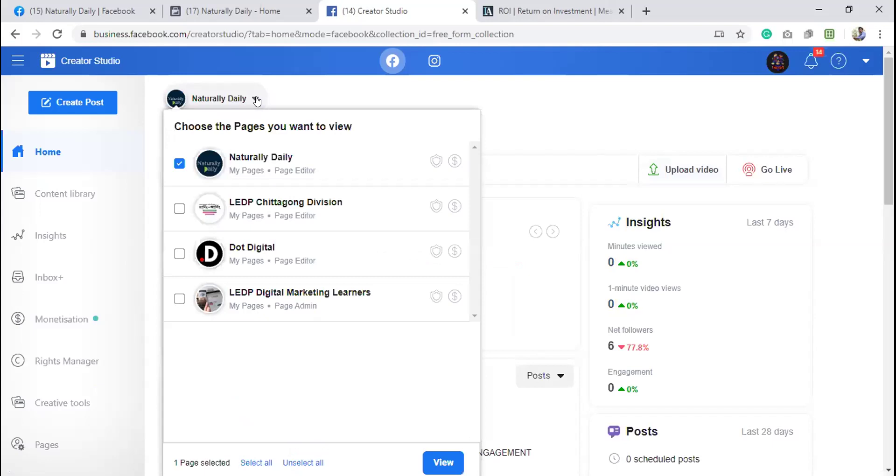
pyautogui.click(320, 93)
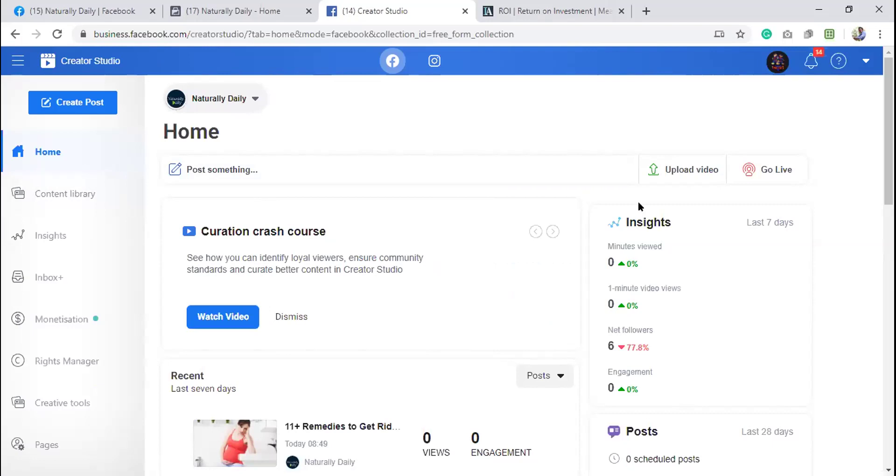
pyautogui.click(552, 233)
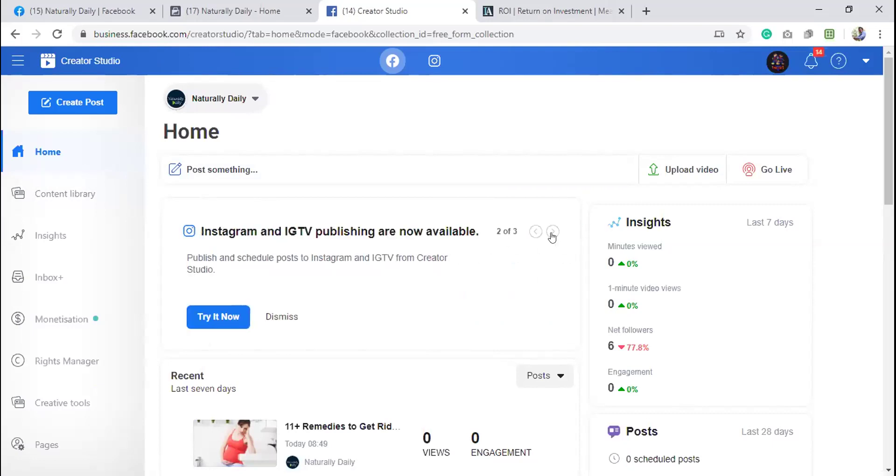
pyautogui.click(552, 232)
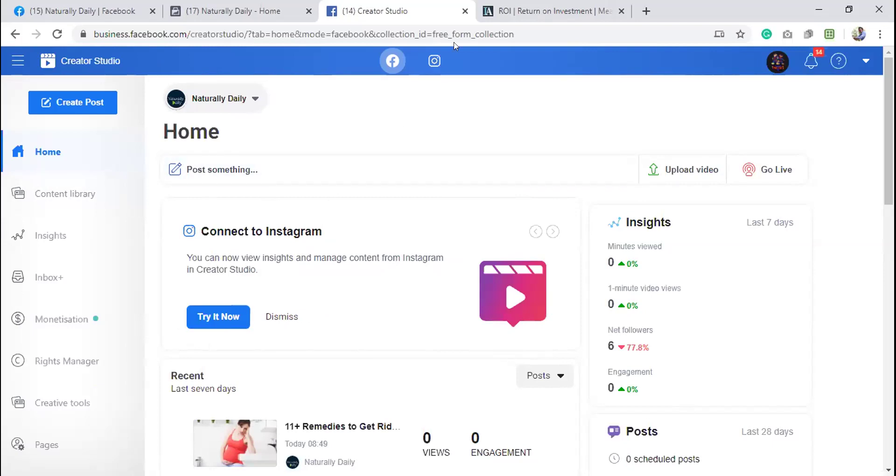
# - Look at the Instagram side of Creator Studio and its Terms and Privacy options, and return to the Facebook side
pyautogui.click(433, 66)
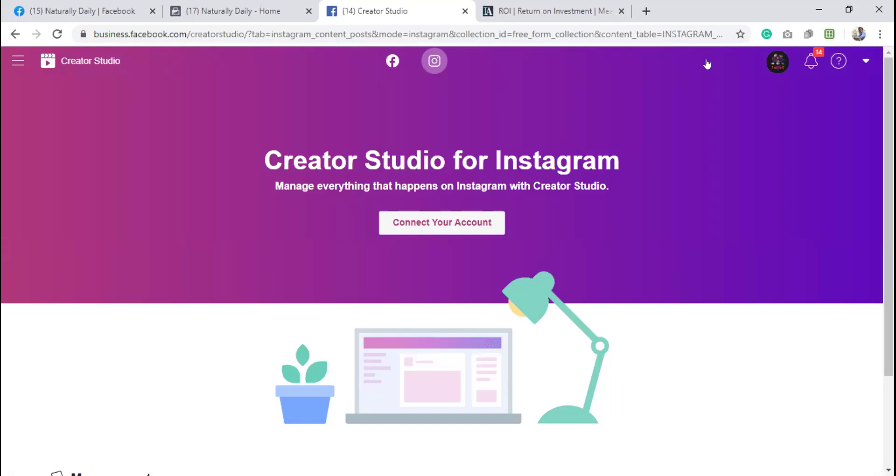
pyautogui.click(866, 61)
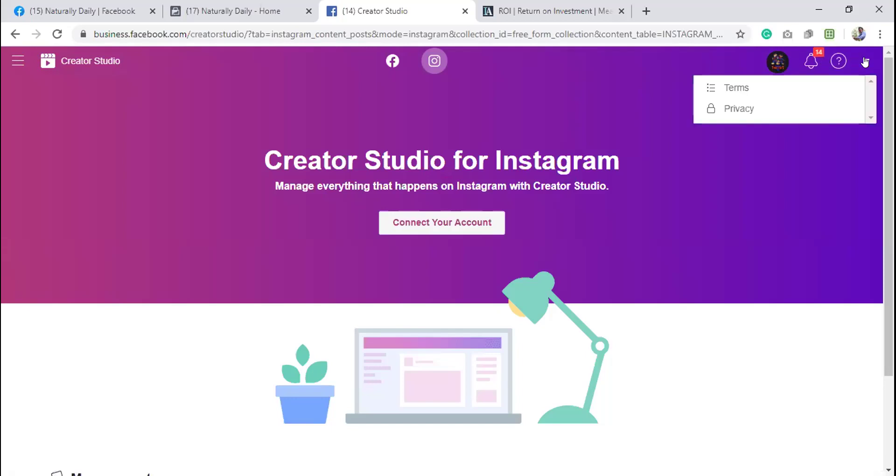
pyautogui.click(845, 189)
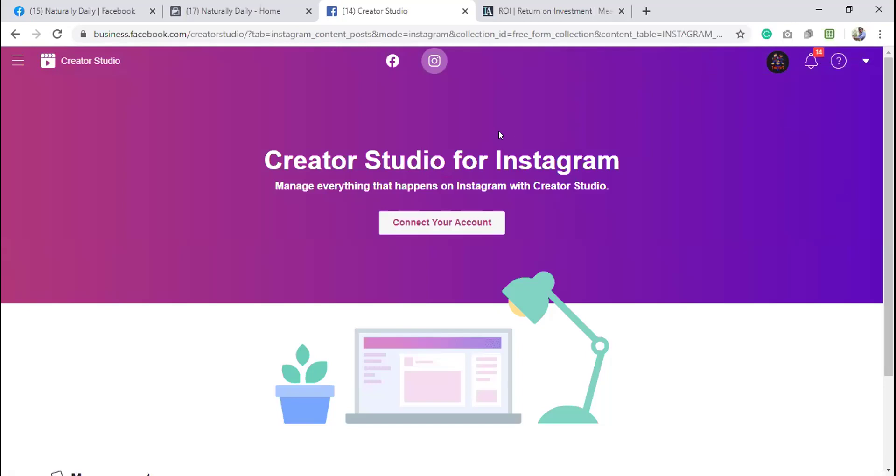
pyautogui.click(386, 65)
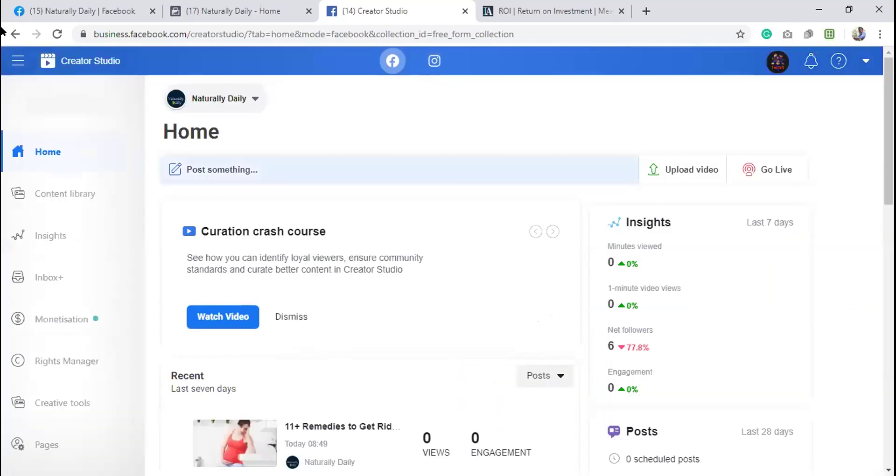
# - Open the Content library's posts and filter them to the Photo post type
pyautogui.click(133, 194)
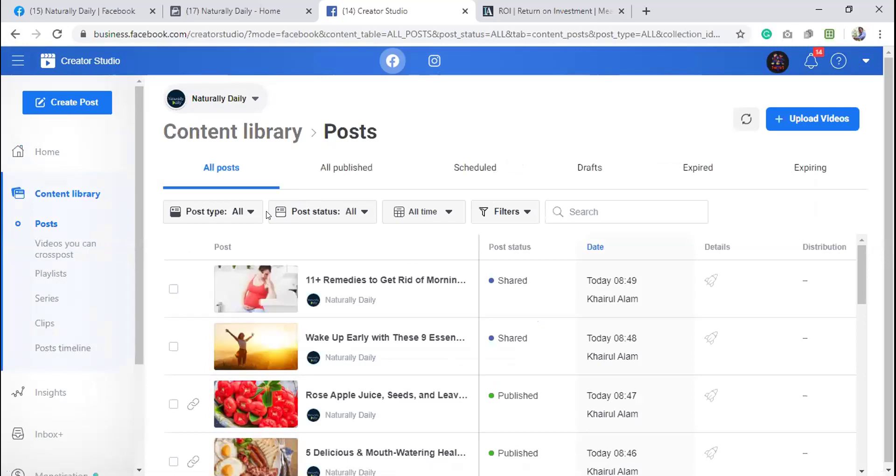
pyautogui.click(240, 210)
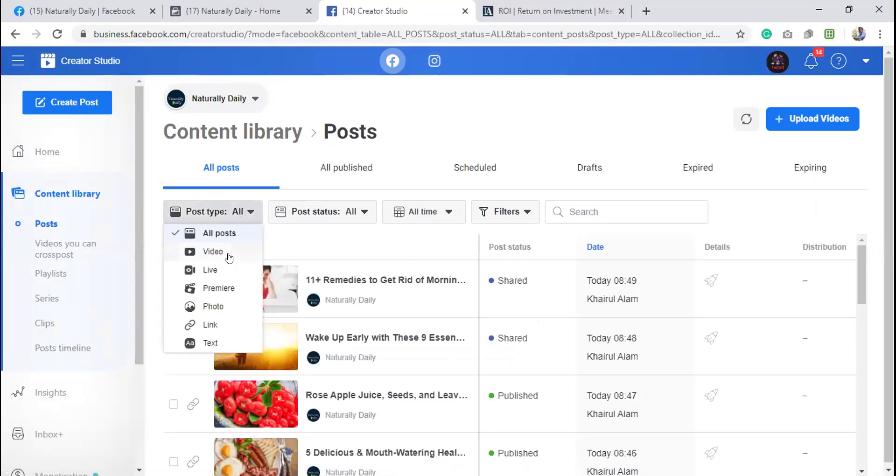
pyautogui.click(236, 307)
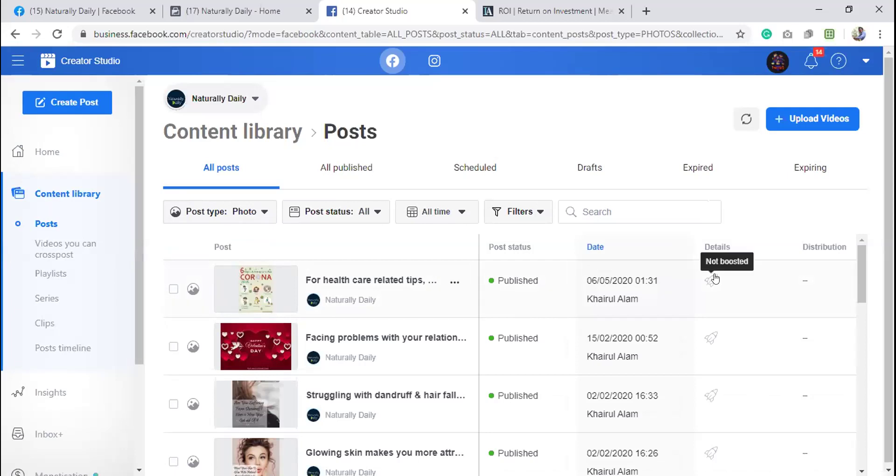
pyautogui.moveTo(804, 282)
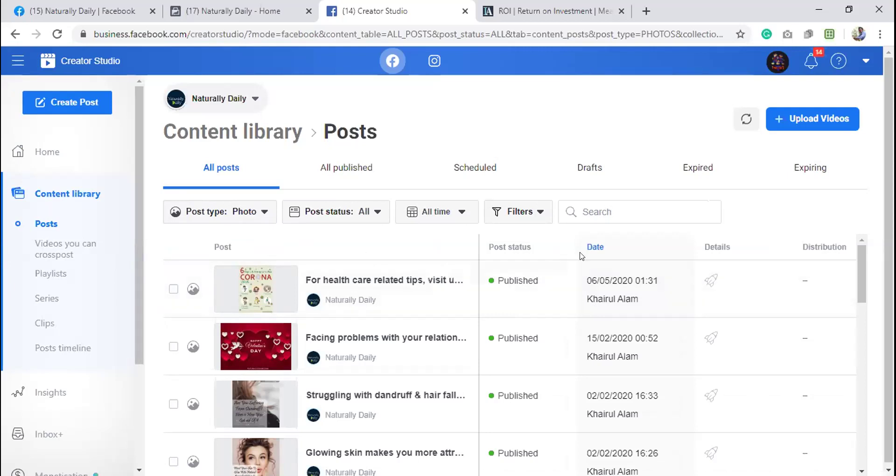
# - Reset the post type filter to All posts and view the additional filters offered for the post list
pyautogui.click(266, 213)
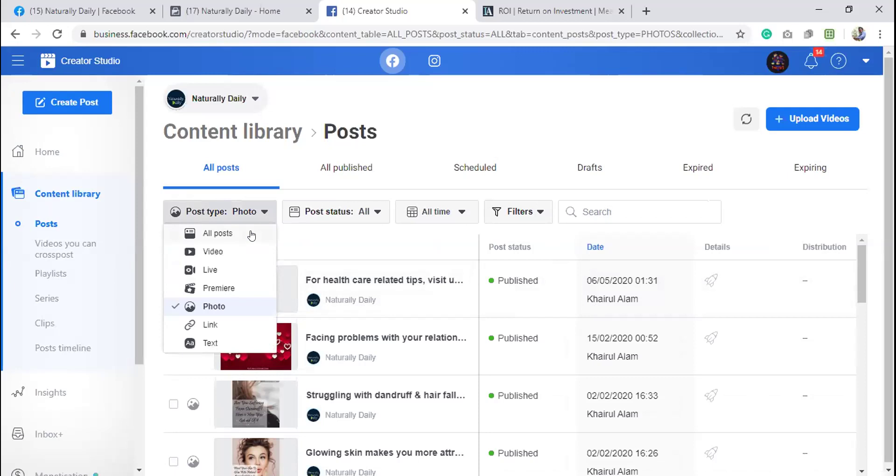
pyautogui.click(252, 235)
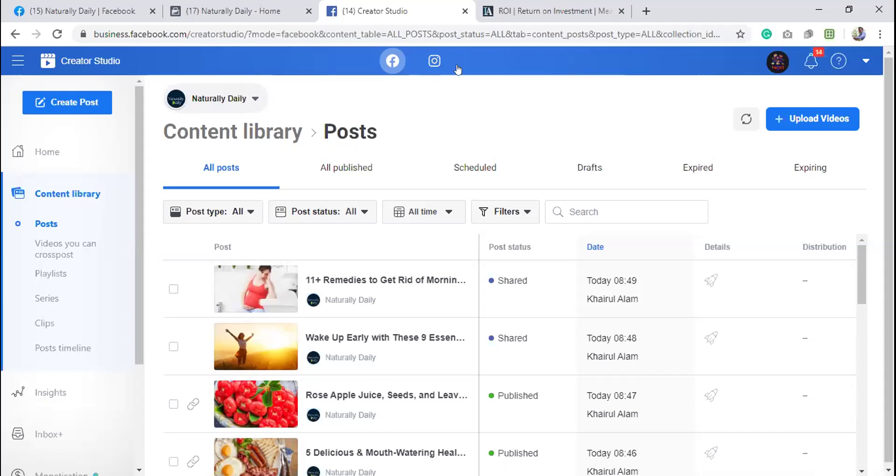
pyautogui.click(501, 207)
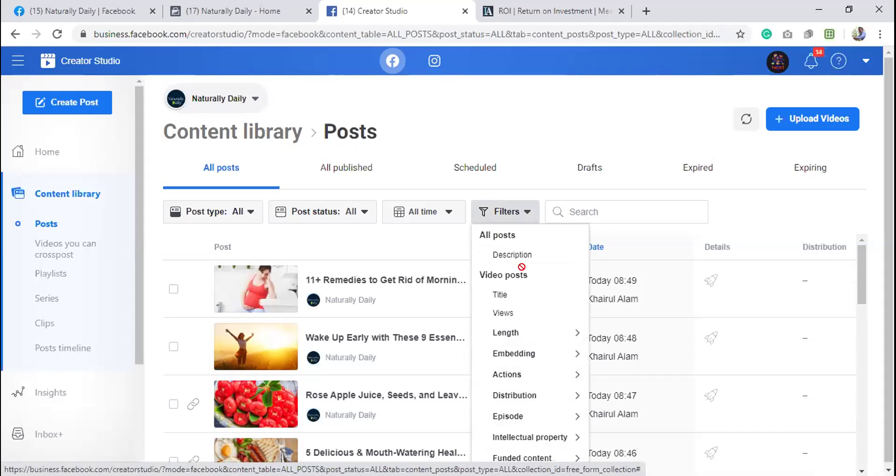
pyautogui.click(519, 123)
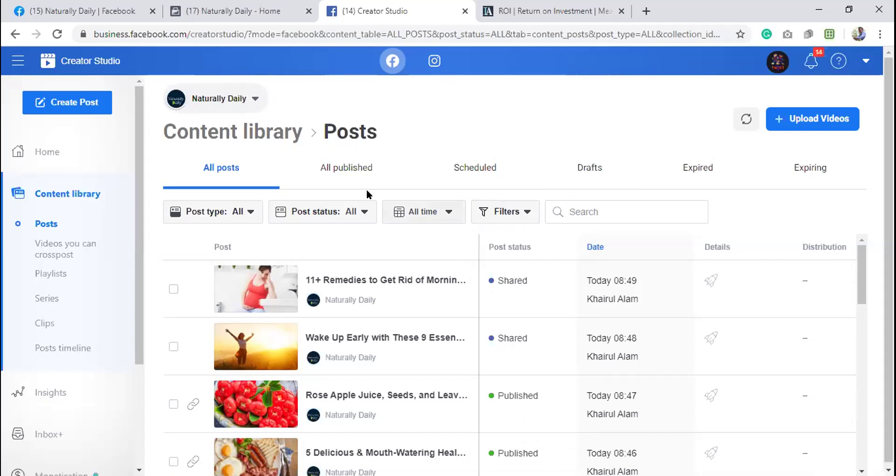
# - Filter the posts by Published, Scheduled and Draft status in turn, and reset the post status filter to All
pyautogui.click(353, 210)
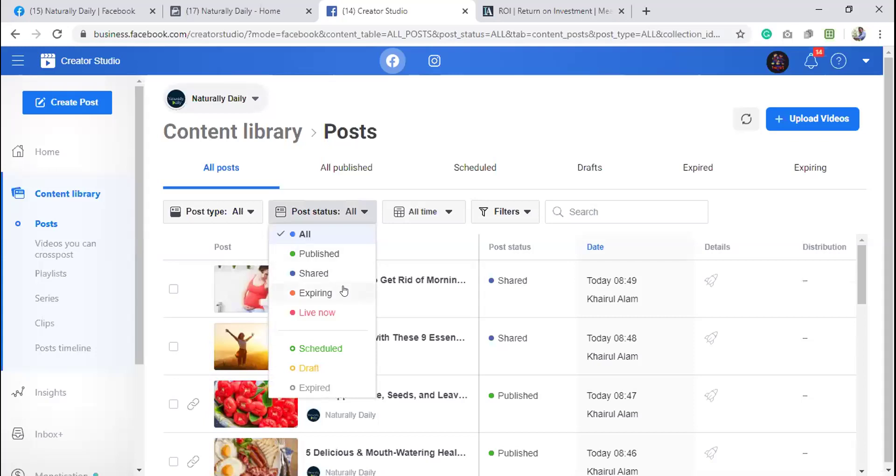
pyautogui.click(349, 256)
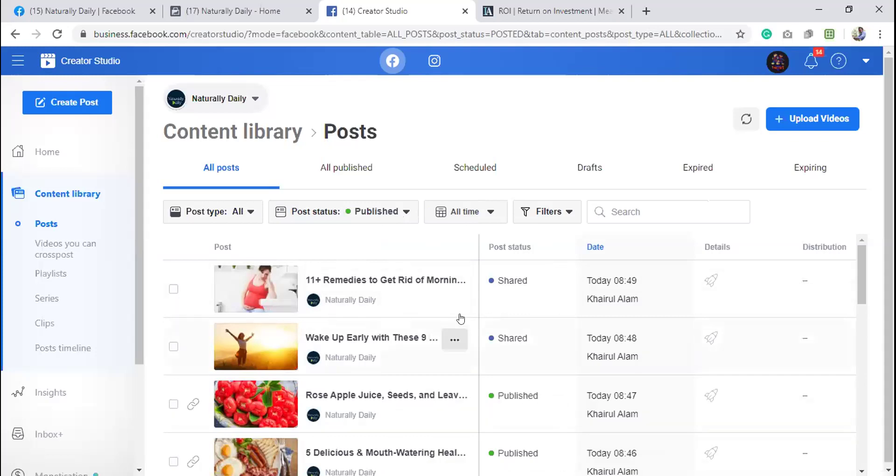
pyautogui.click(387, 215)
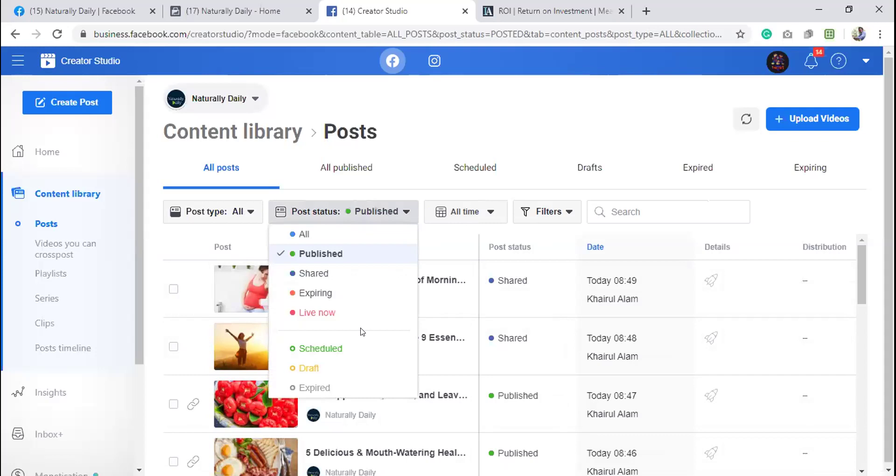
pyautogui.click(360, 344)
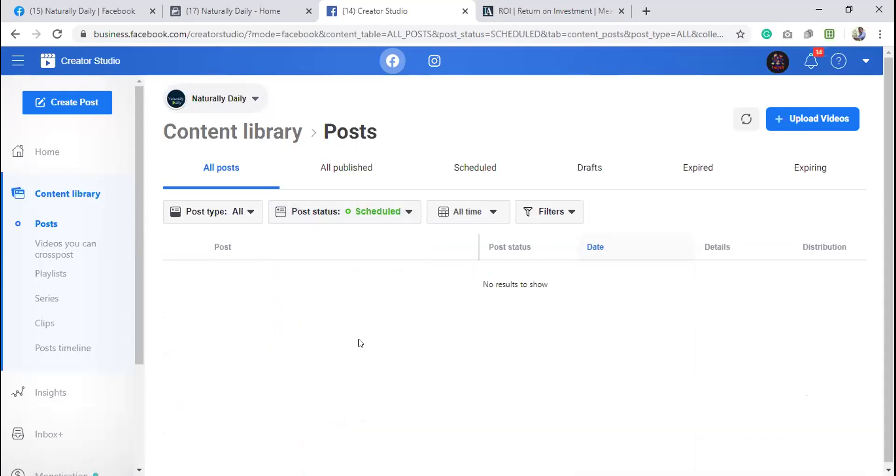
pyautogui.click(409, 212)
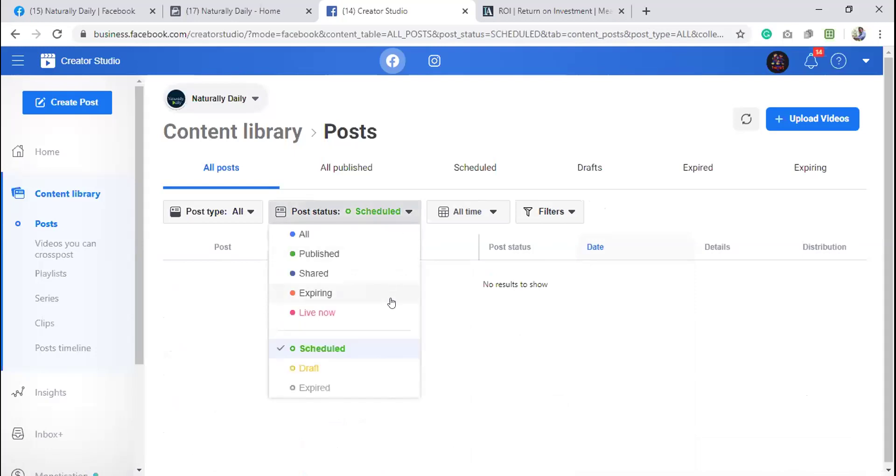
pyautogui.click(329, 372)
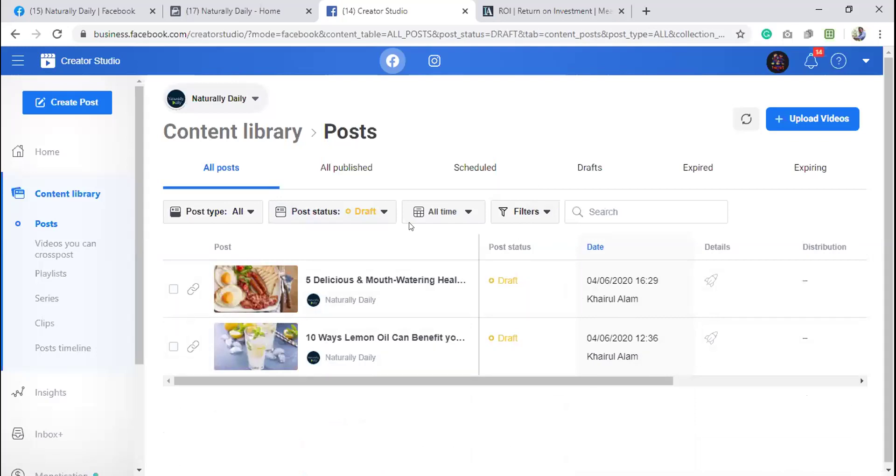
pyautogui.click(335, 212)
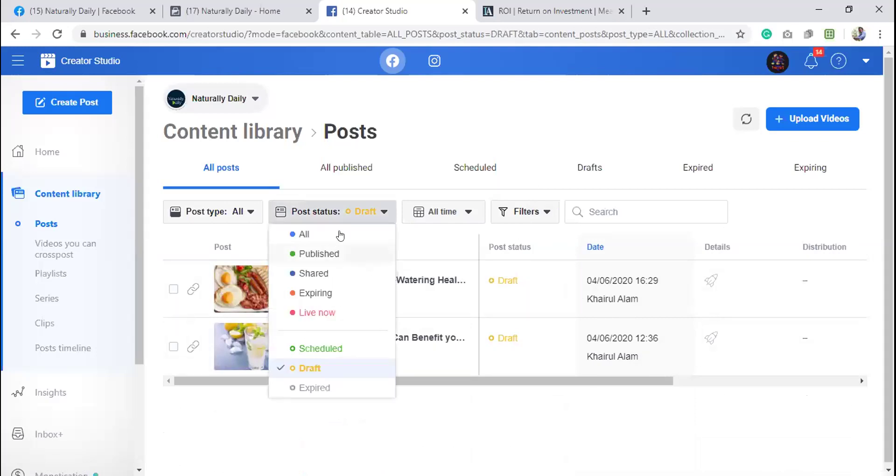
pyautogui.click(341, 235)
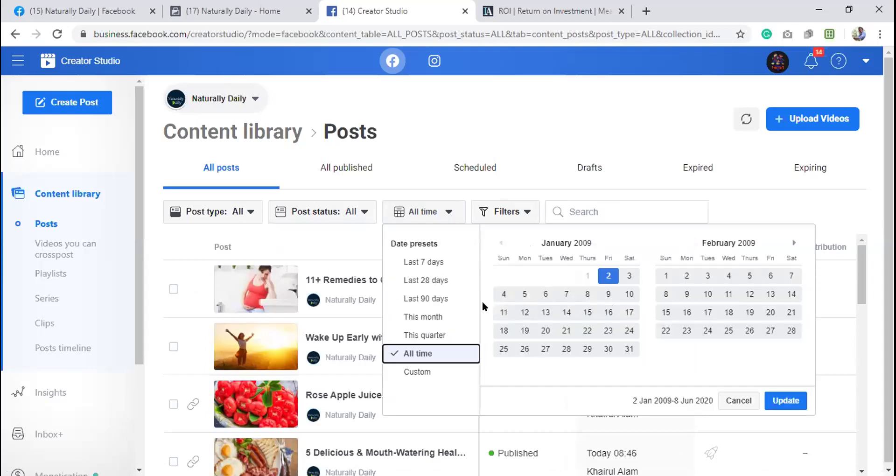
# - Limit the post list to the Last 7 days, then to the Last 28 days, and look through the posts
pyautogui.click(433, 262)
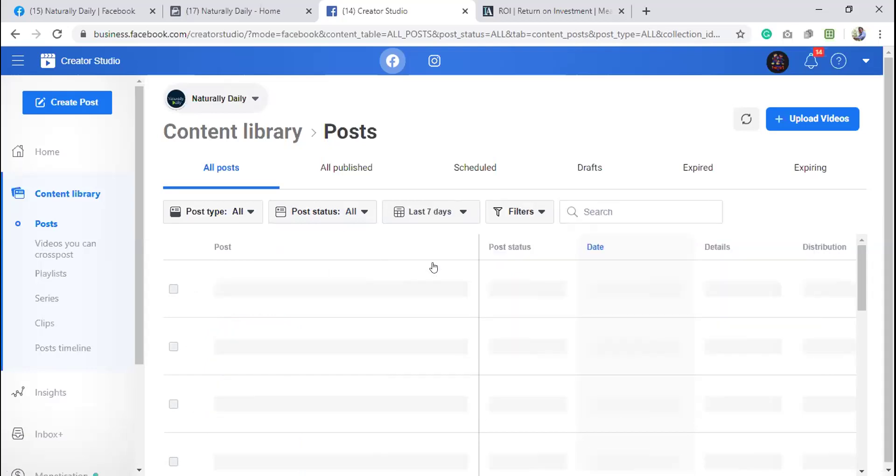
pyautogui.scroll(-8, 433, 266)
pyautogui.scroll(10, 434, 266)
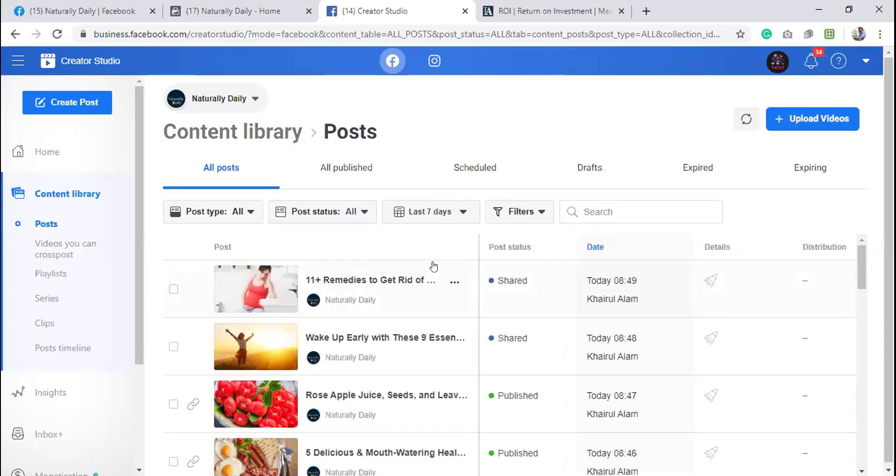
pyautogui.click(460, 211)
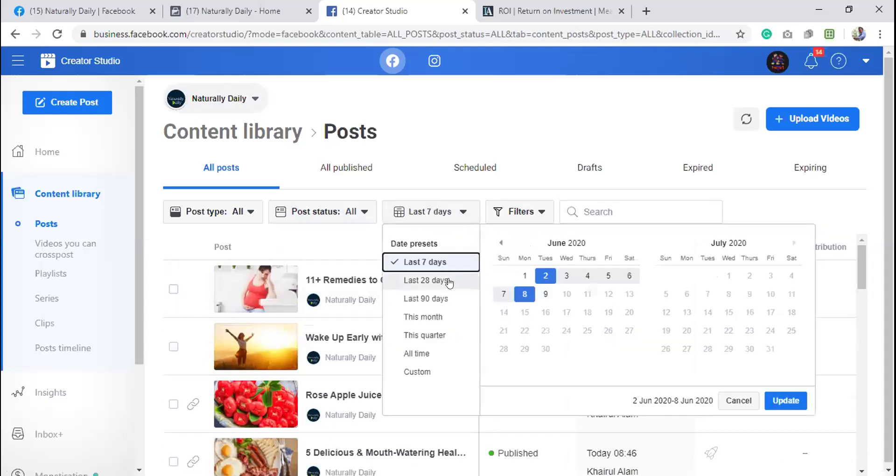
pyautogui.click(449, 282)
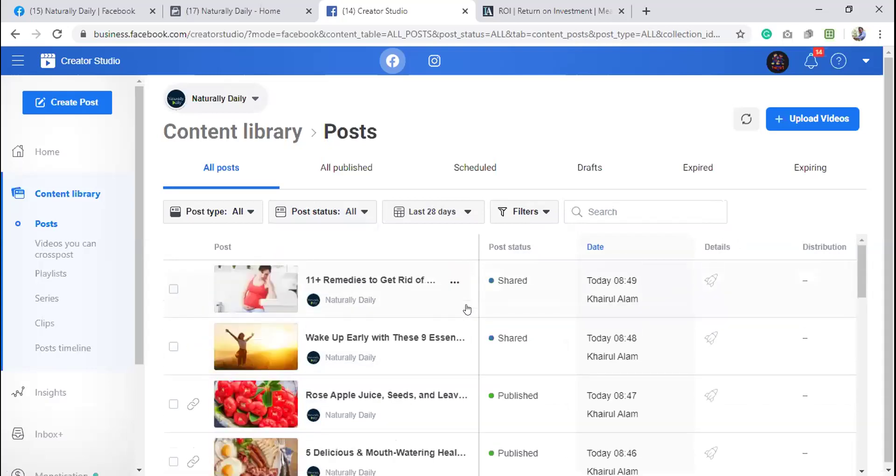
pyautogui.scroll(-15, 467, 309)
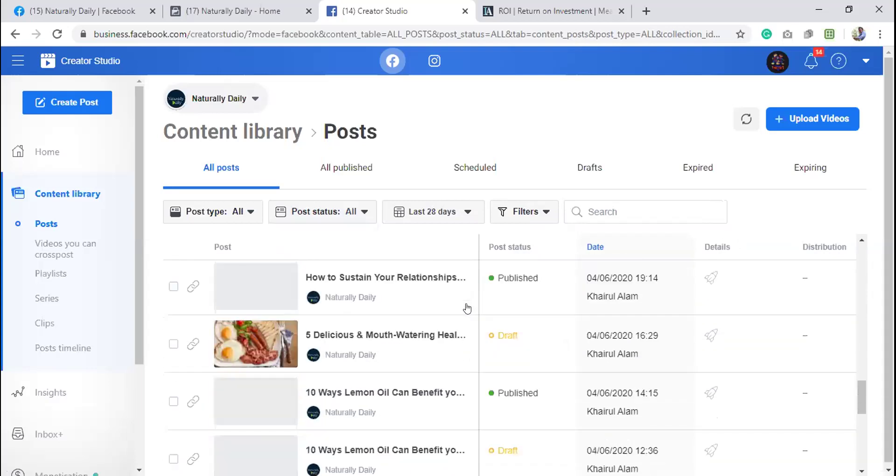
pyautogui.scroll(15, 478, 301)
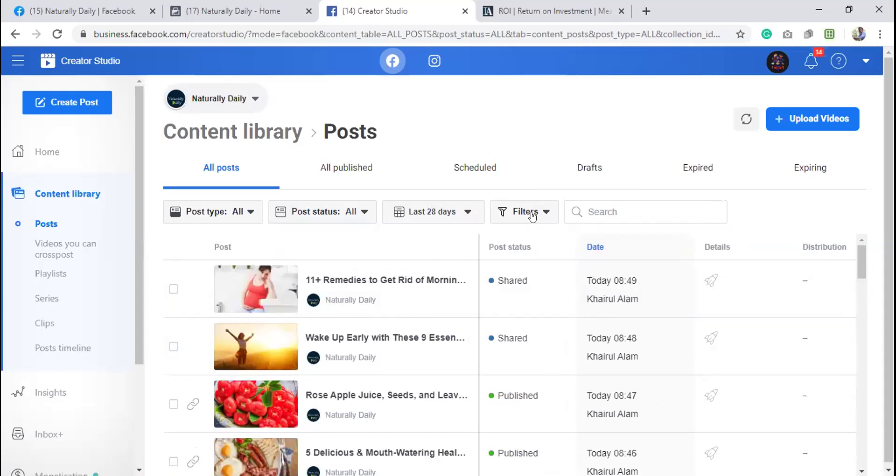
pyautogui.click(475, 215)
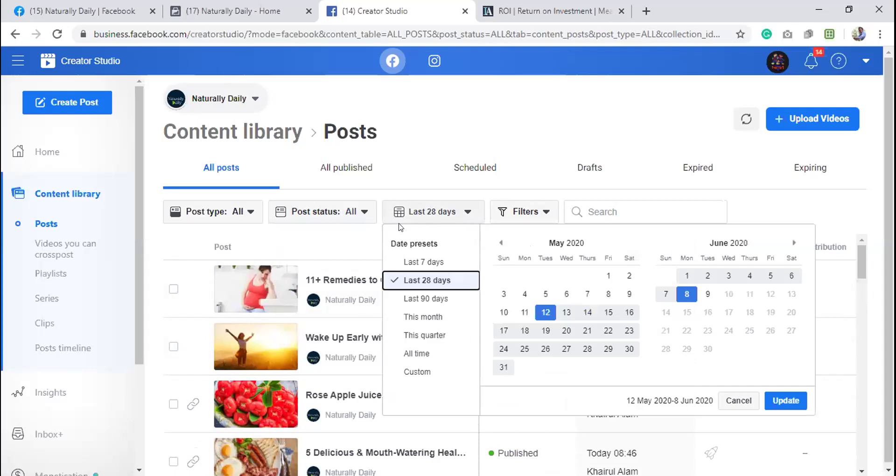
pyautogui.click(360, 230)
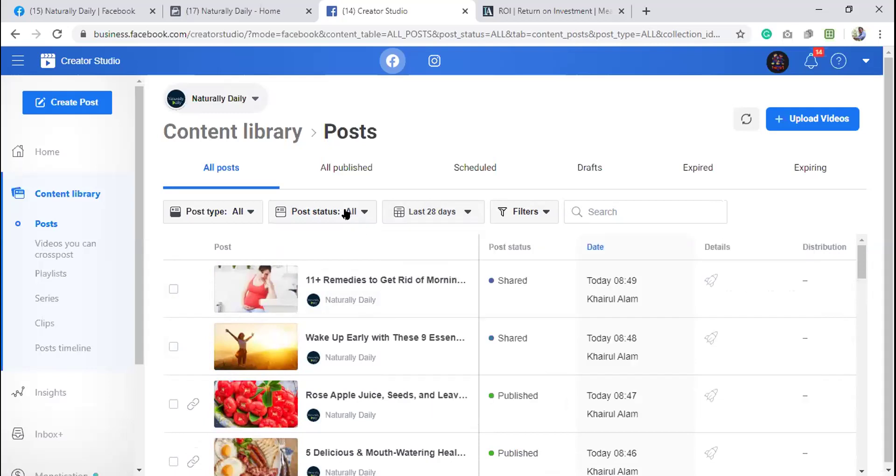
# - View the All published, Scheduled, Drafts, Expired and Expiring post lists in turn
pyautogui.click(356, 166)
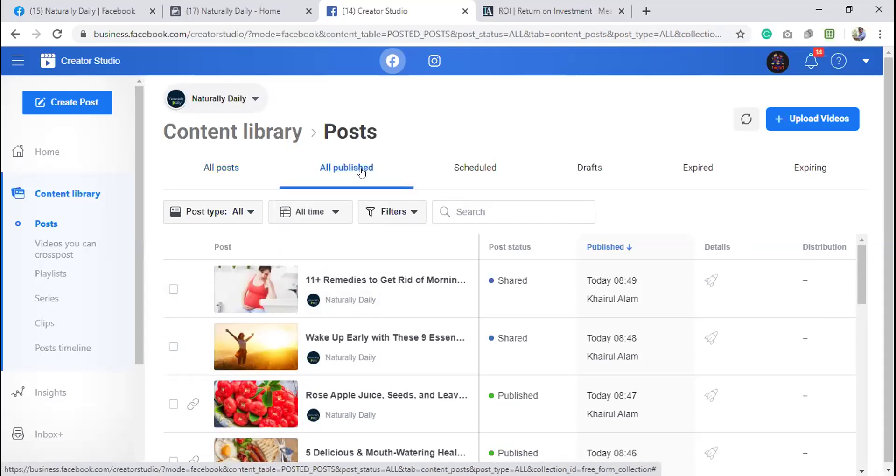
pyautogui.click(468, 171)
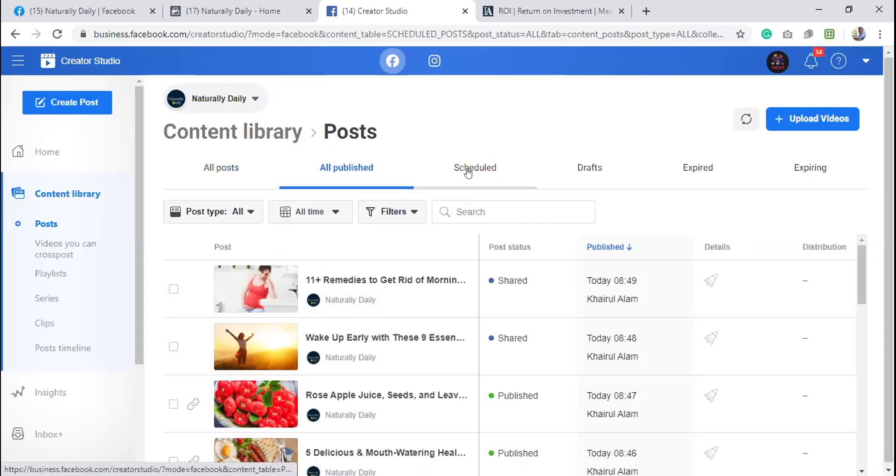
pyautogui.click(564, 169)
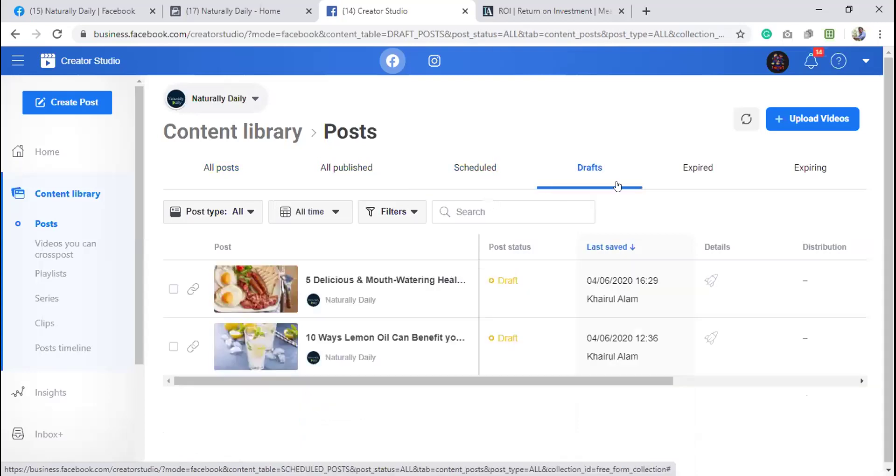
pyautogui.click(700, 167)
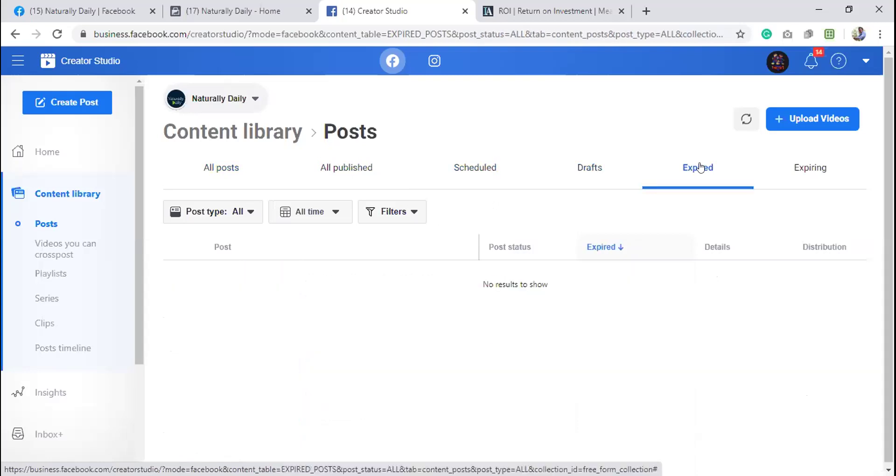
pyautogui.click(793, 171)
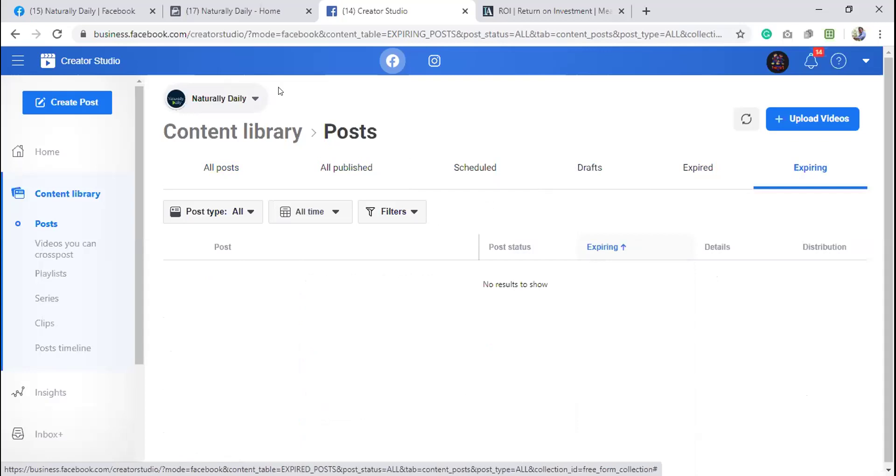
# - Refresh the Expiring post list, and return to the All published posts and refresh them too
pyautogui.click(747, 123)
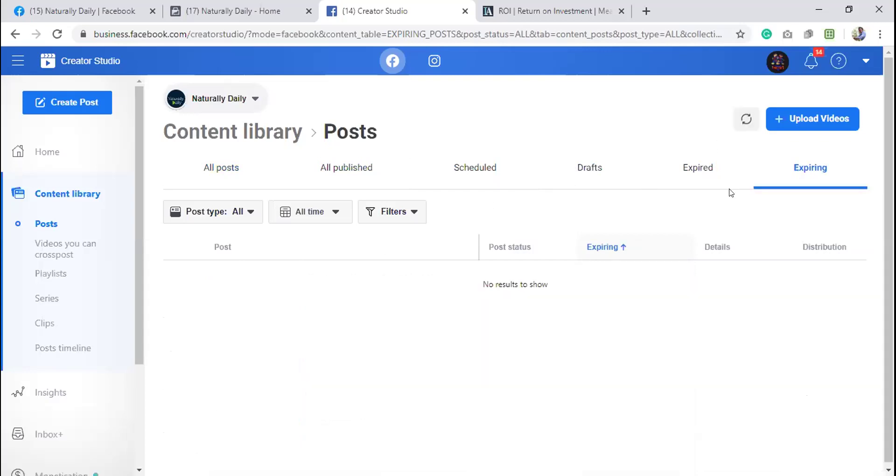
pyautogui.click(350, 167)
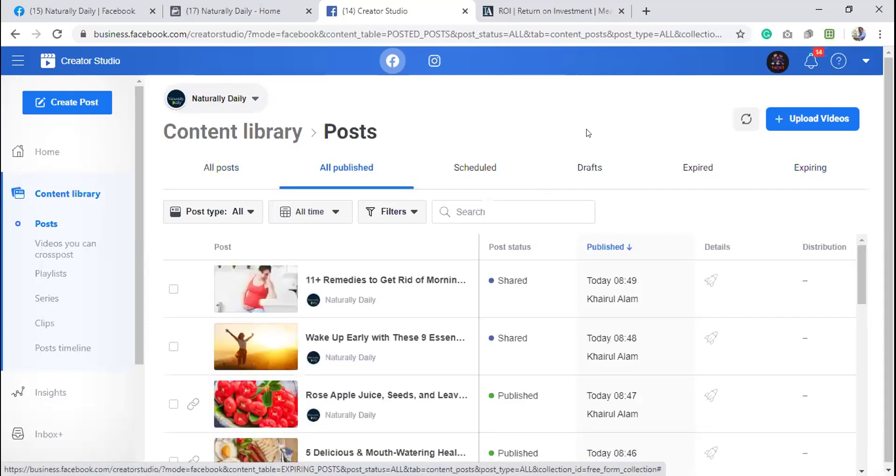
pyautogui.click(746, 119)
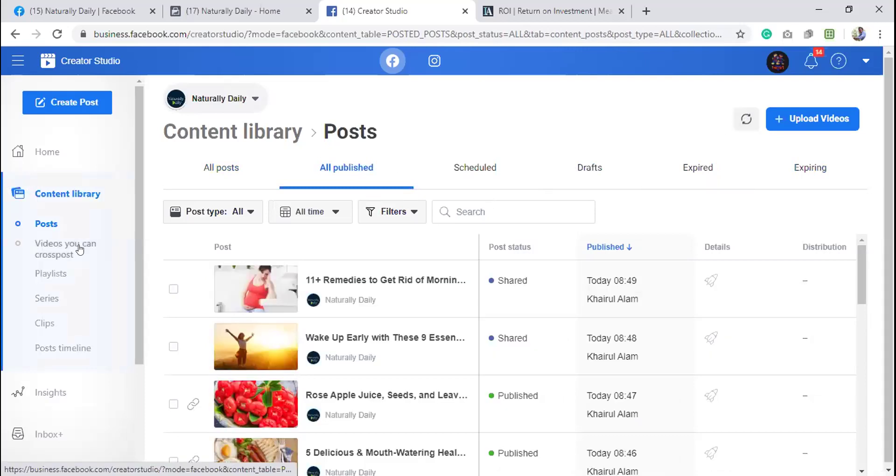
# - Look over the Content library sections and open the Performance page of Insights
pyautogui.scroll(-2, 80, 250)
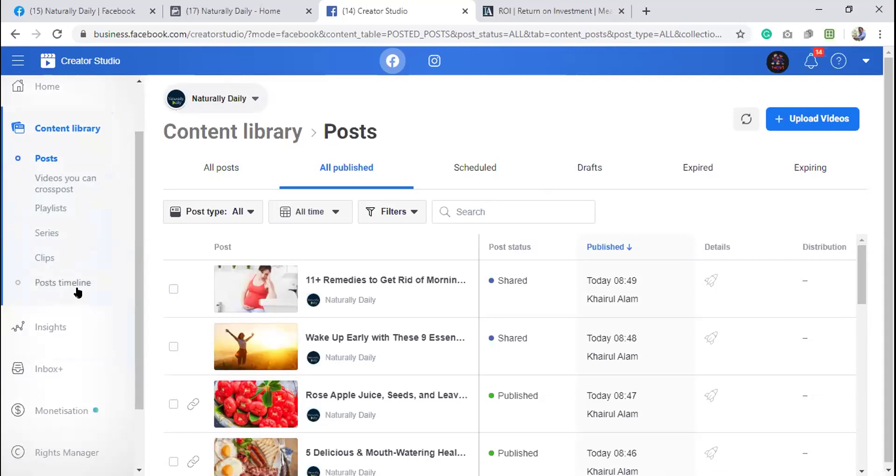
pyautogui.scroll(2, 40, 195)
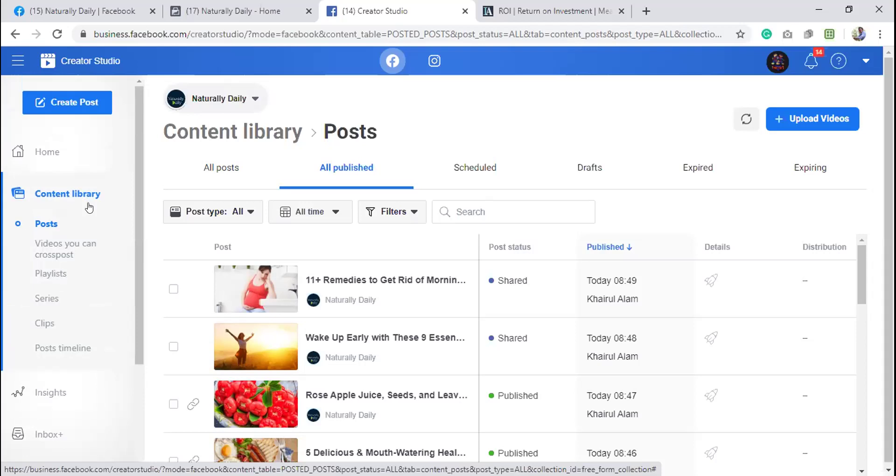
pyautogui.scroll(-3, 42, 256)
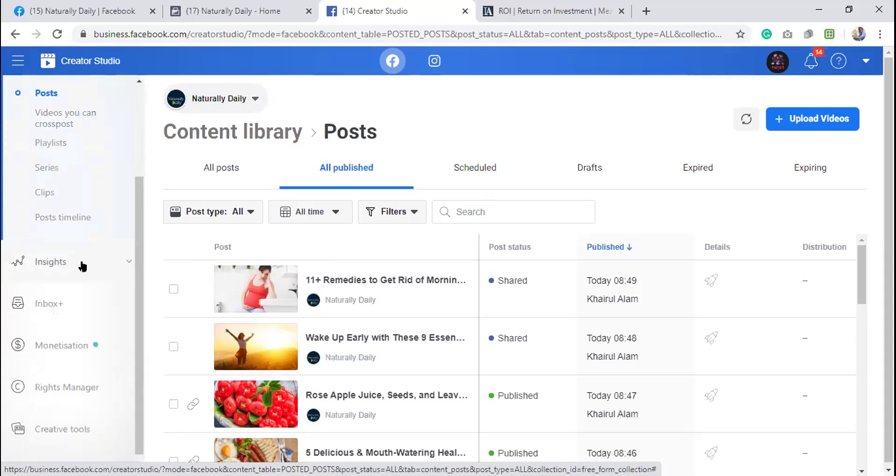
pyautogui.click(101, 266)
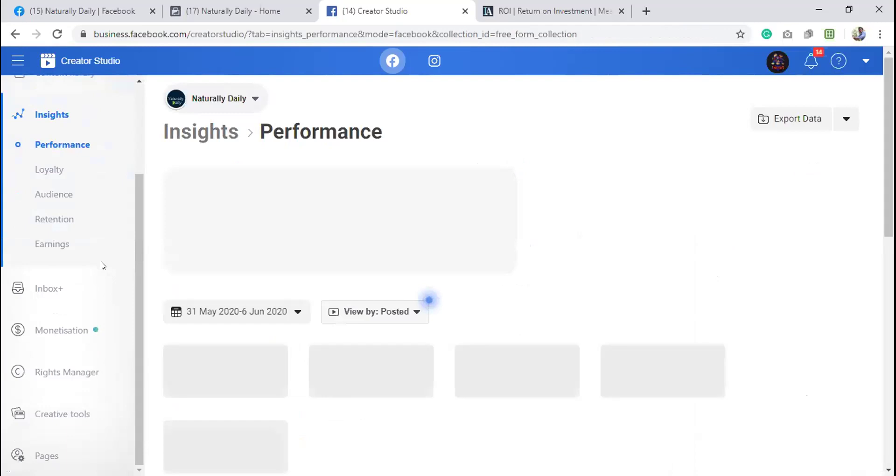
# - Review the Performance metrics, Minutes viewed chart, Show by breakdown and Top videos, and check the date range selector
pyautogui.scroll(-4, 227, 290)
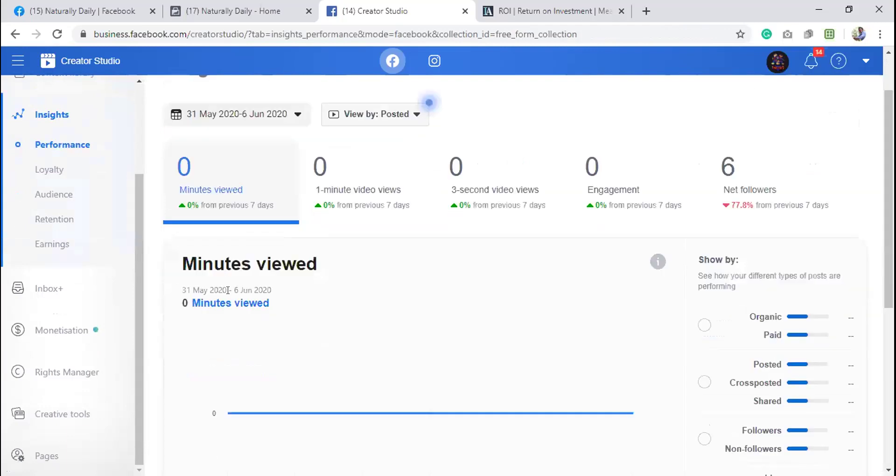
pyautogui.scroll(-1, 228, 290)
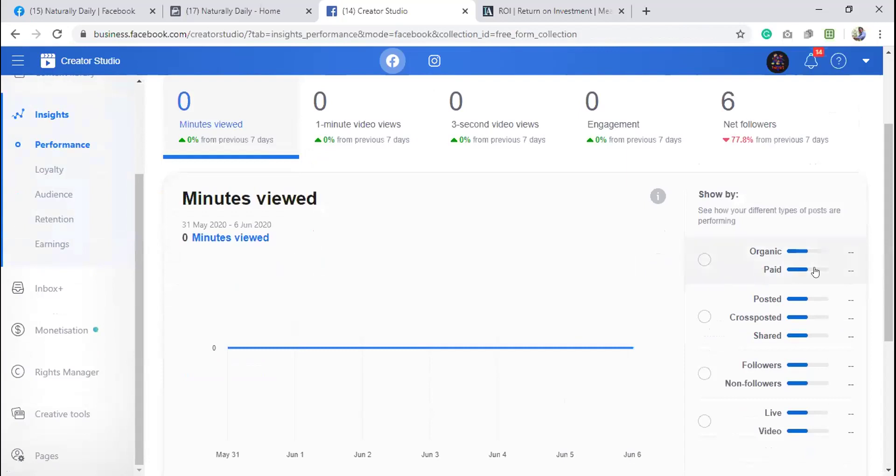
pyautogui.scroll(-1, 688, 257)
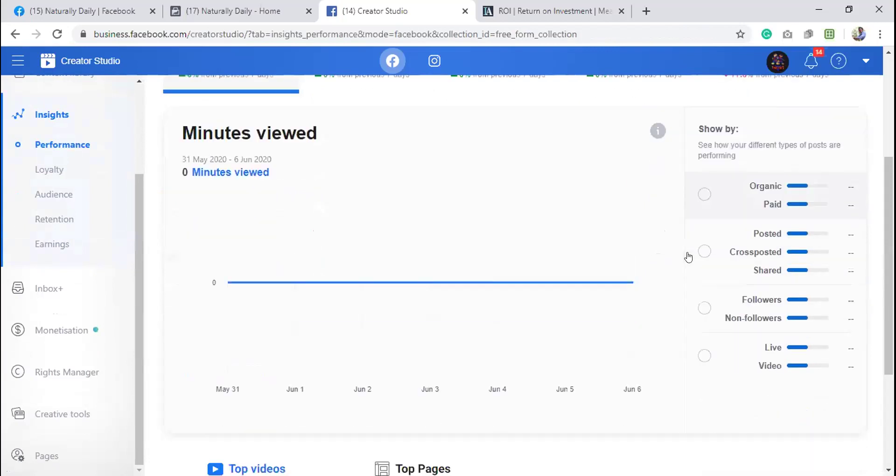
pyautogui.scroll(-3, 688, 257)
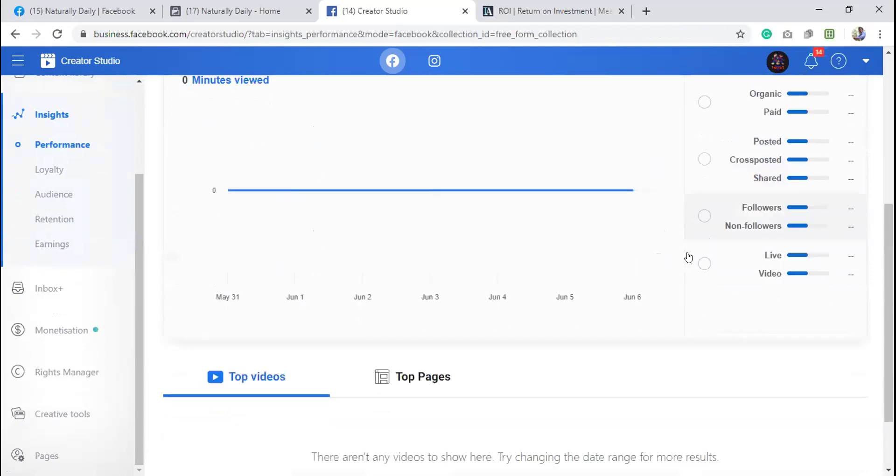
pyautogui.scroll(5, 689, 257)
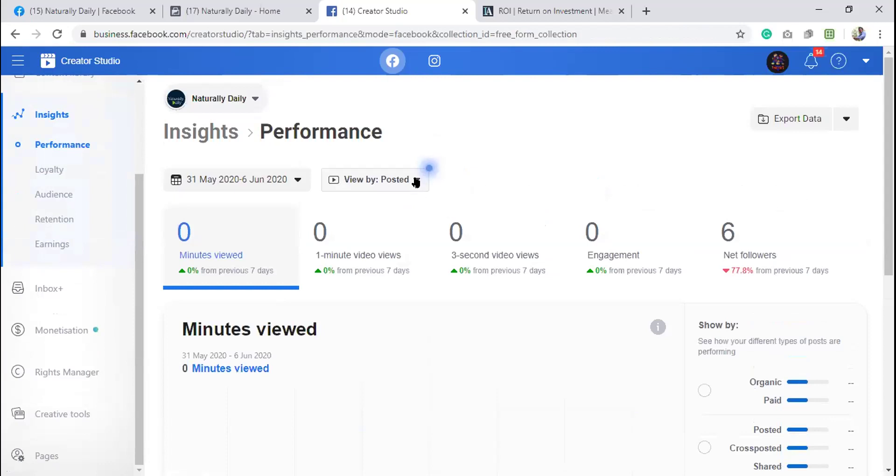
pyautogui.moveTo(425, 174)
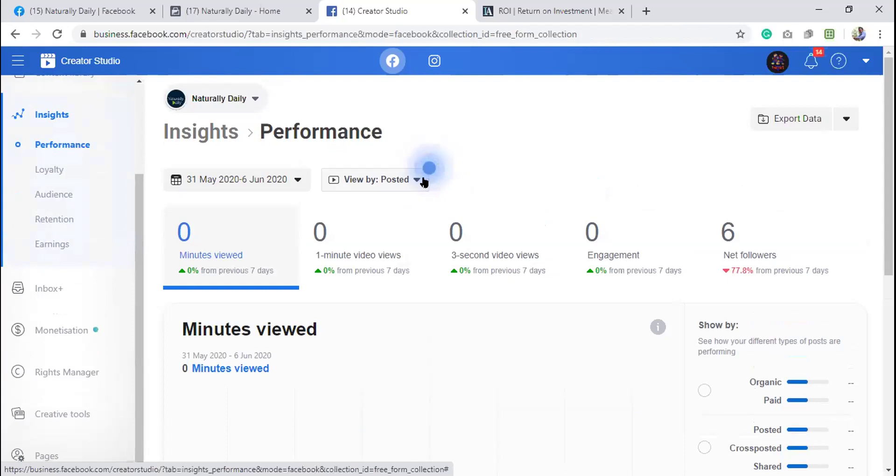
pyautogui.click(297, 178)
pyautogui.click(297, 178)
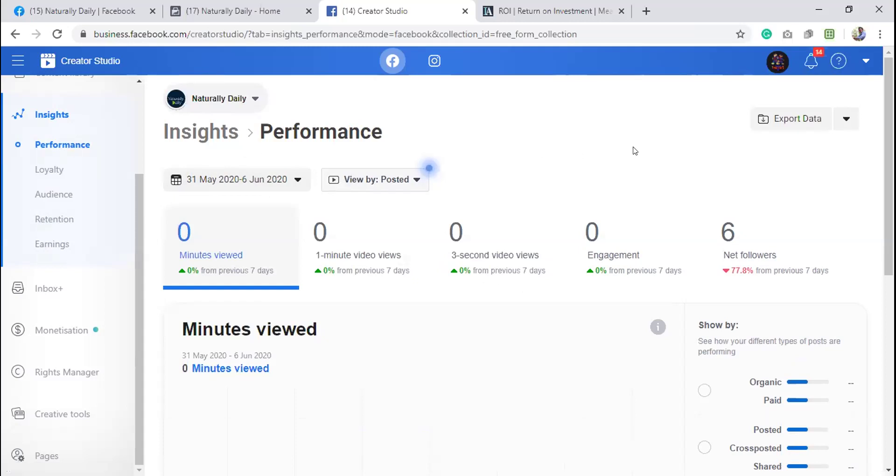
# - Check the Export Data options on the Performance page and open the Loyalty page of Insights
pyautogui.click(838, 124)
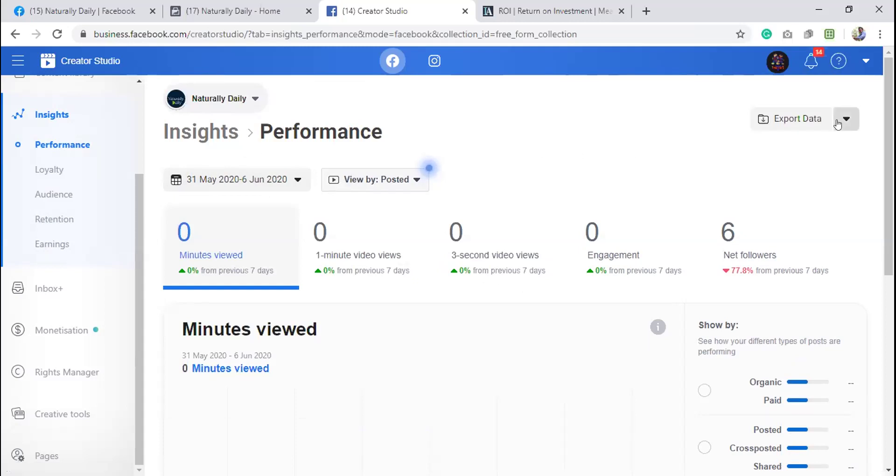
pyautogui.click(518, 199)
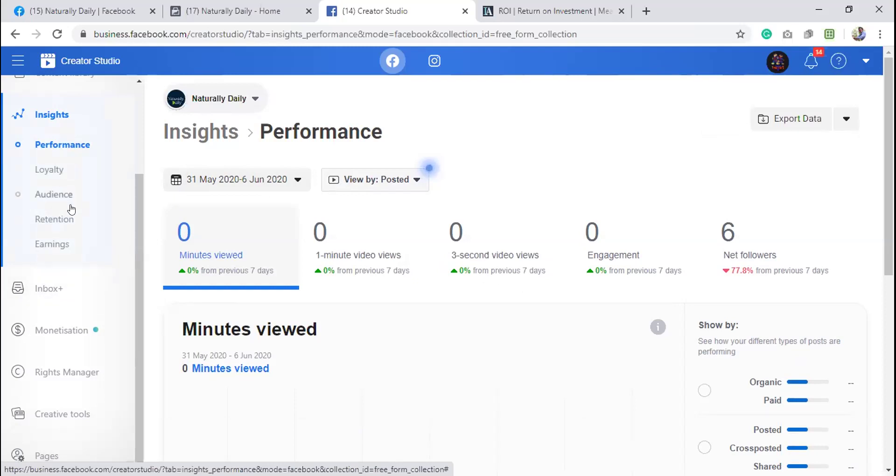
pyautogui.click(71, 181)
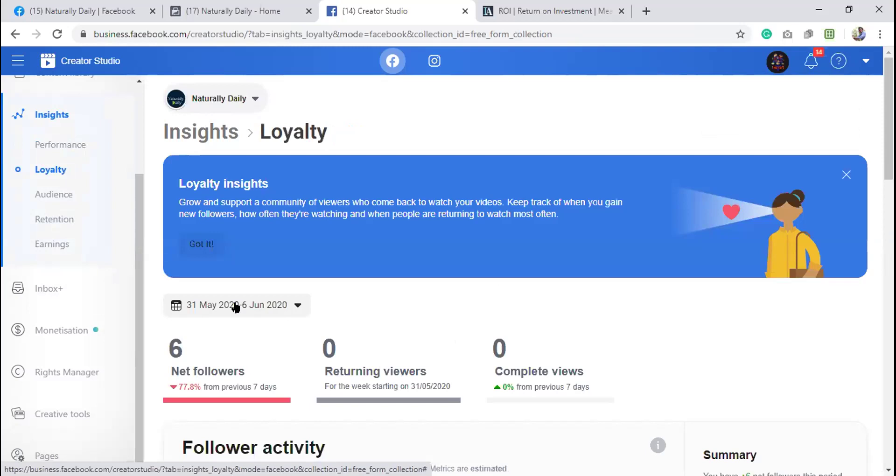
# - Review the Loyalty metrics and the Follower activity chart for 31 May to 6 Jun 2020
pyautogui.scroll(-1, 221, 311)
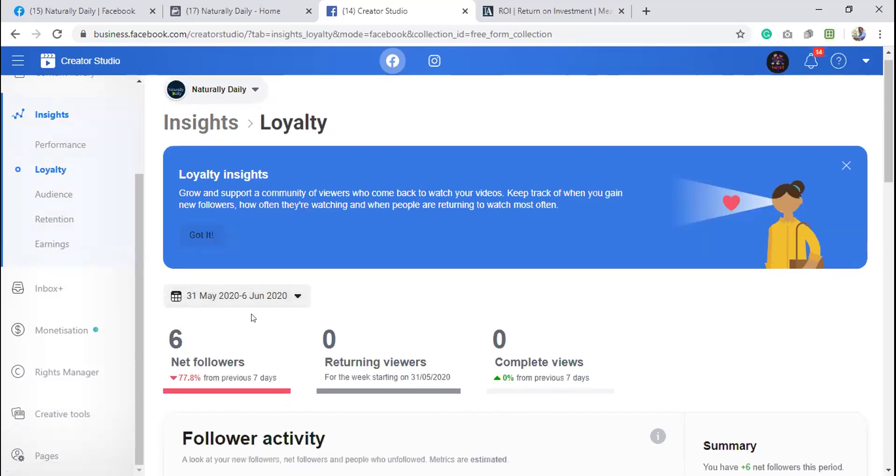
pyautogui.scroll(-1, 253, 318)
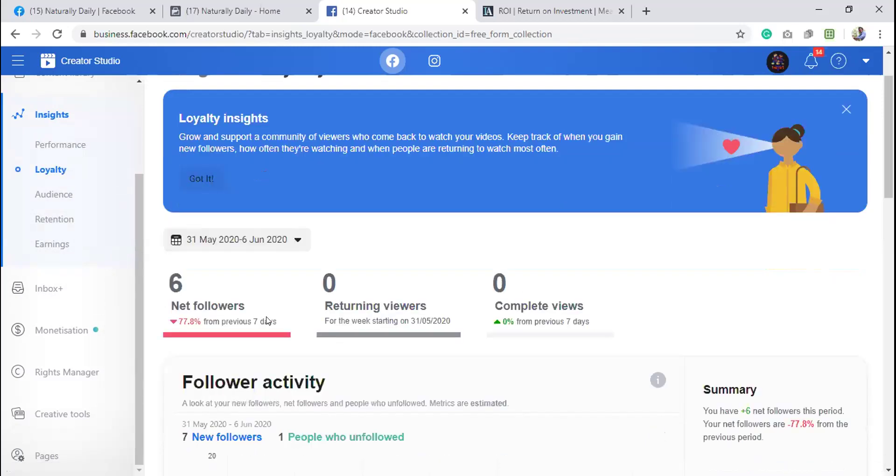
pyautogui.scroll(-4, 267, 321)
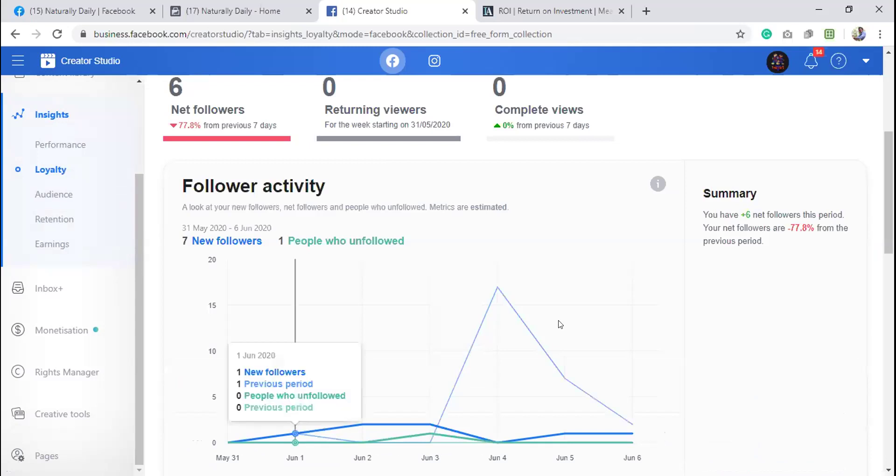
pyautogui.moveTo(580, 327)
pyautogui.scroll(-3, 613, 328)
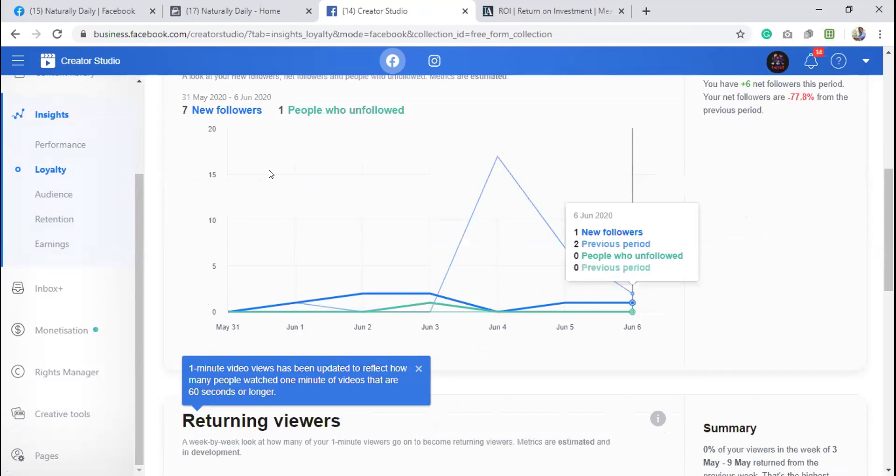
pyautogui.scroll(1, 272, 174)
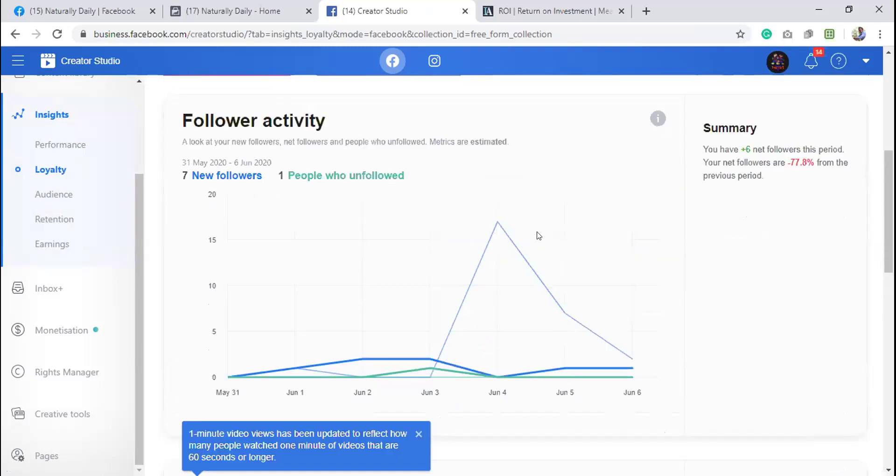
pyautogui.moveTo(604, 227)
# - Examine the weekly Returning viewers chart, its summary and the Top videos by returning viewers section
pyautogui.scroll(-7, 611, 228)
pyautogui.scroll(-4, 611, 229)
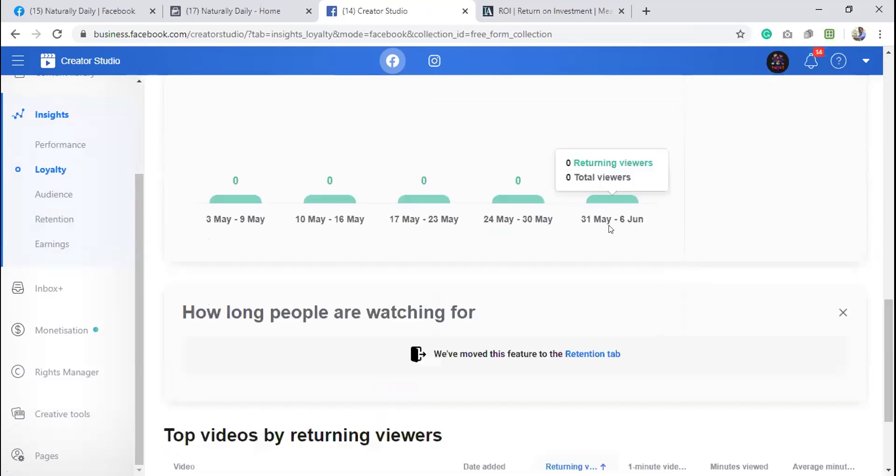
pyautogui.scroll(-3, 610, 229)
pyautogui.scroll(6, 611, 228)
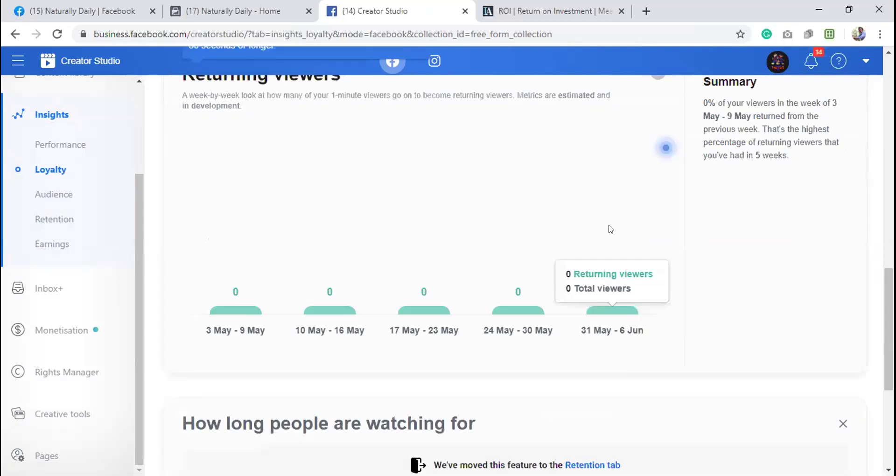
pyautogui.scroll(4, 611, 229)
pyautogui.scroll(-2, 610, 228)
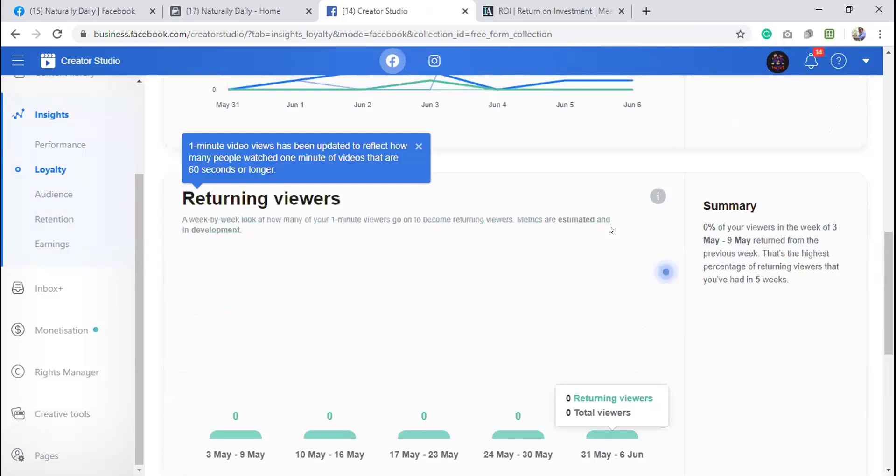
pyautogui.scroll(-3, 610, 229)
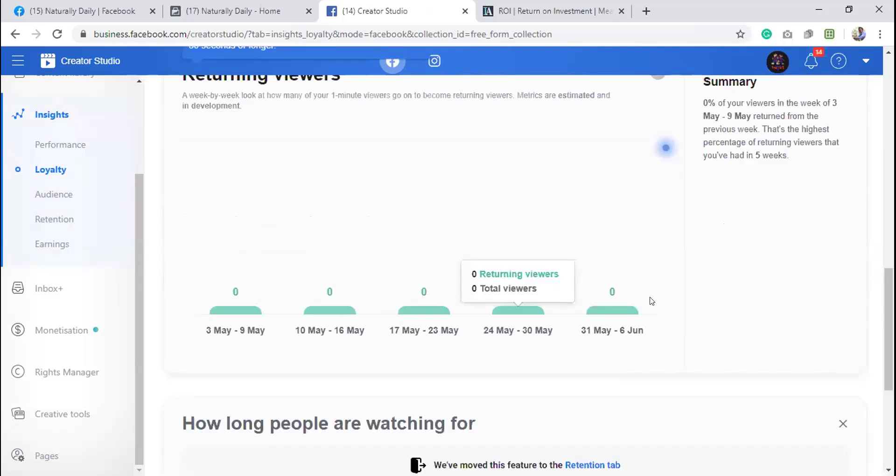
pyautogui.moveTo(653, 301)
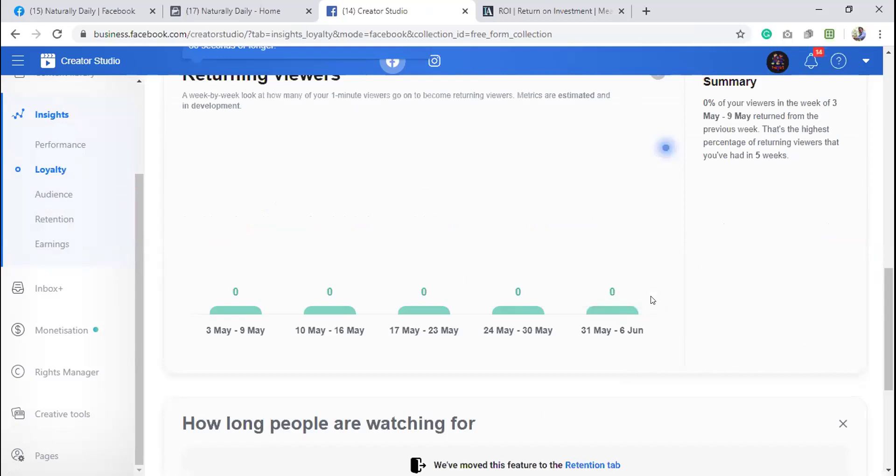
pyautogui.scroll(3, 652, 300)
pyautogui.scroll(5, 653, 301)
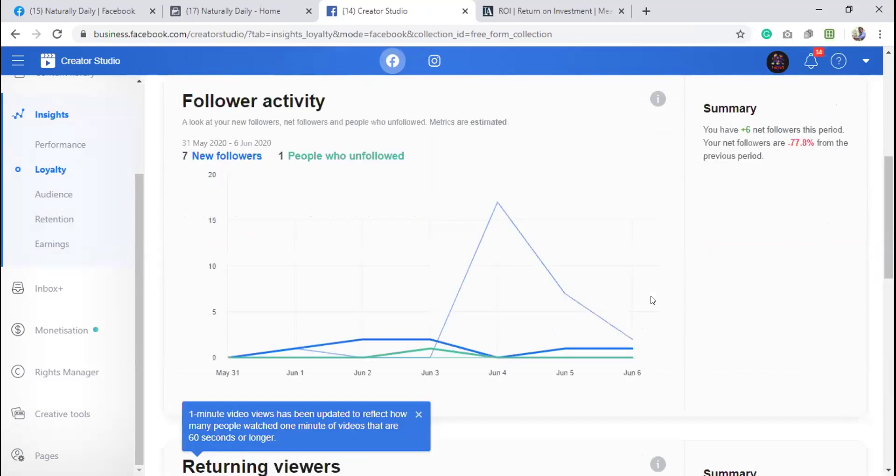
pyautogui.scroll(6, 652, 300)
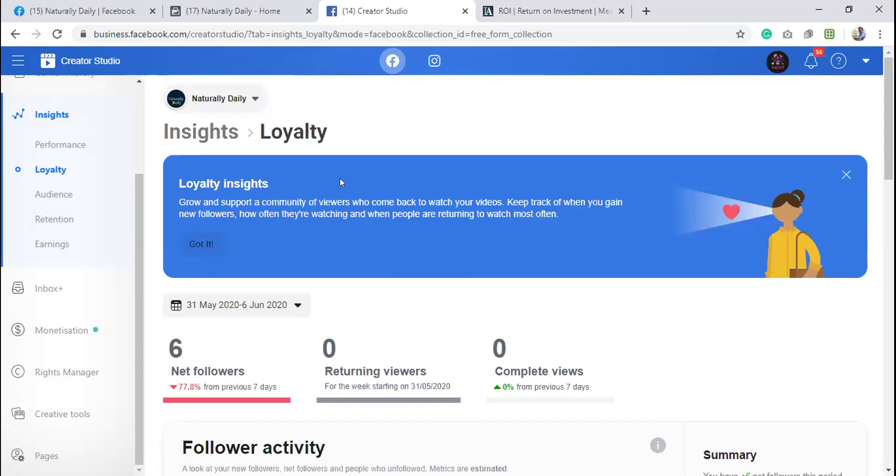
# - Open the Audience page of Insights and view the 1-minute viewers and New followers breakdowns
pyautogui.click(62, 199)
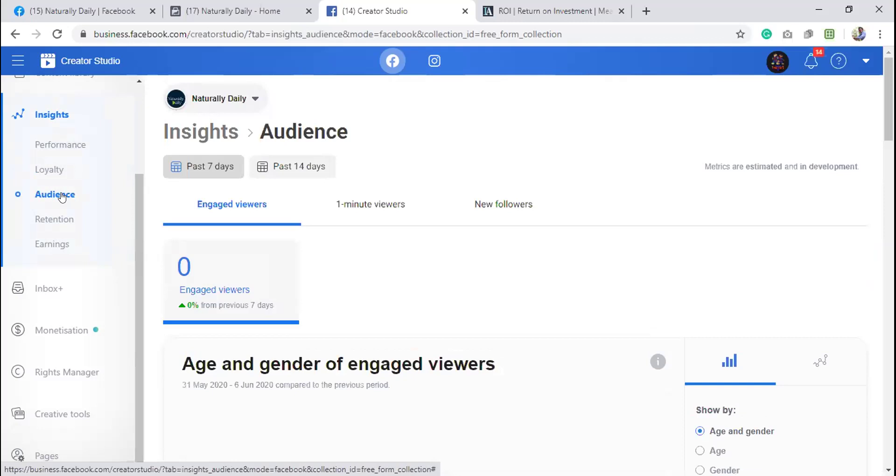
pyautogui.click(352, 205)
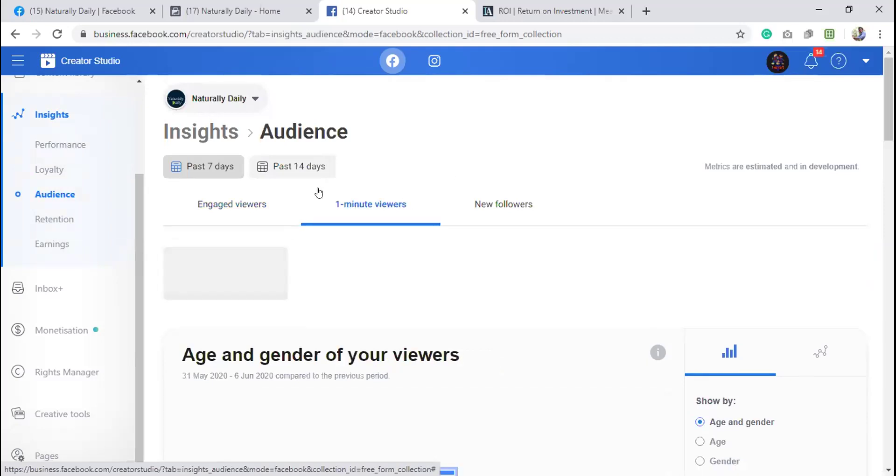
pyautogui.click(466, 207)
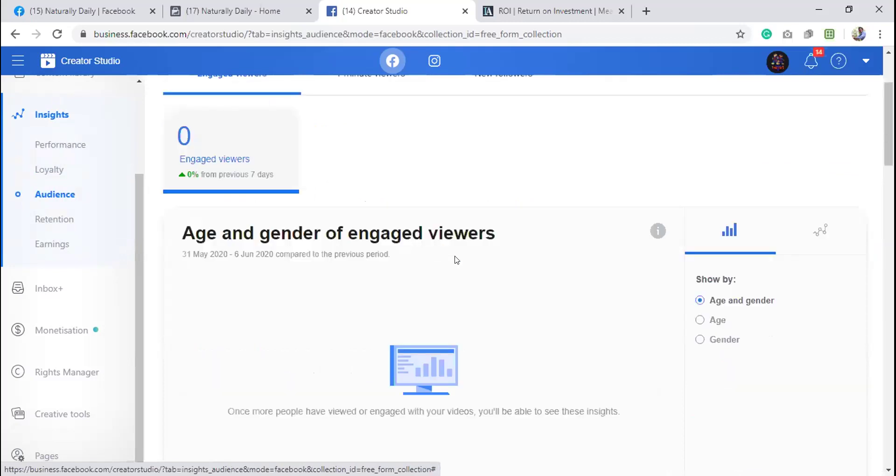
# - Show the engaged viewers by age and by gender, and filter the trend view to Women aged 25-34
pyautogui.click(700, 321)
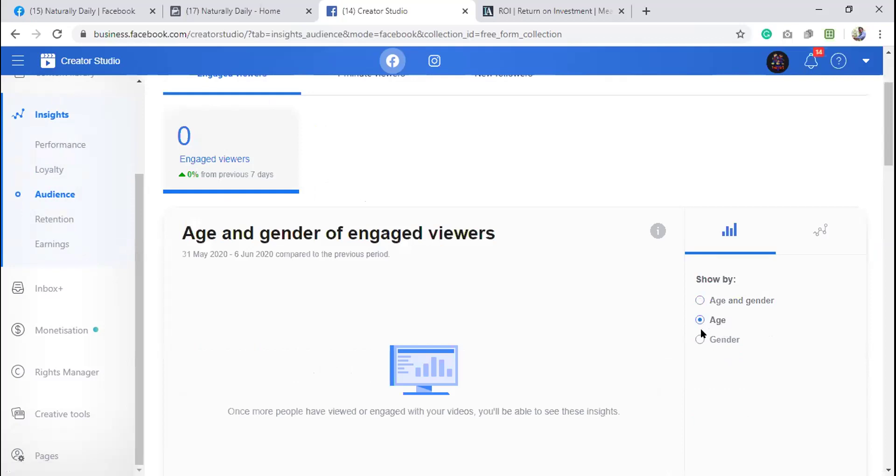
pyautogui.click(700, 339)
pyautogui.click(814, 229)
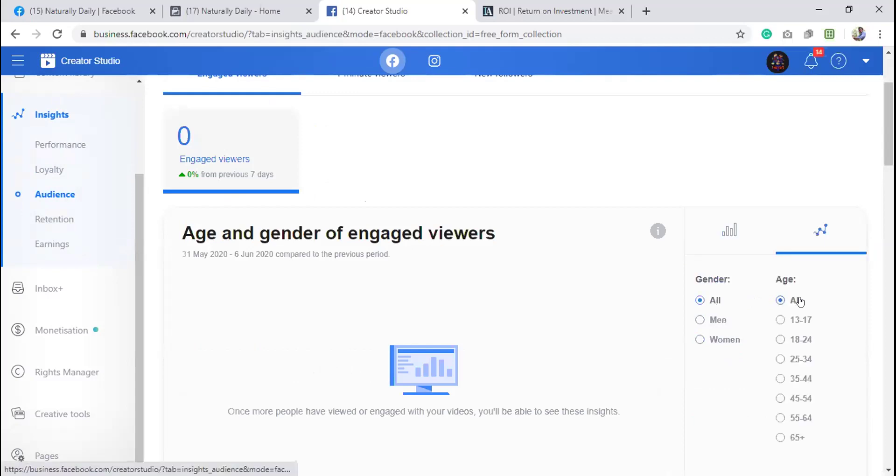
pyautogui.click(700, 340)
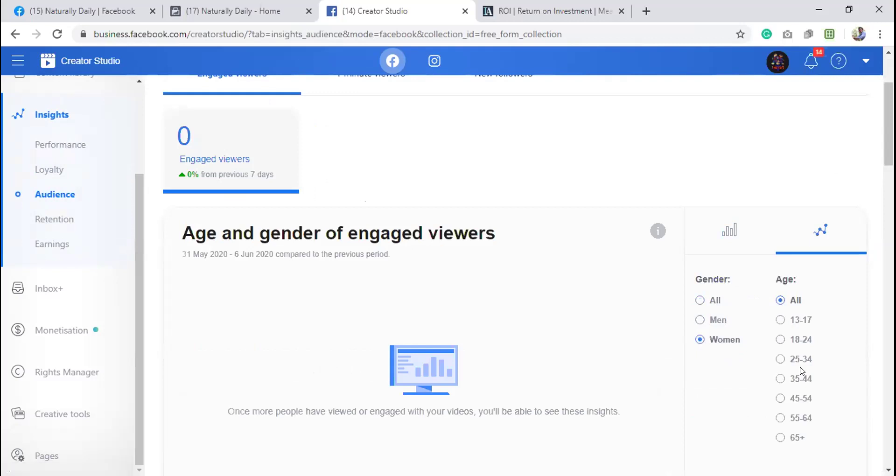
pyautogui.click(780, 360)
# - Review the Countries, Language, Interests, liked pages, watched videos and Top audiences sections of the Audience page
pyautogui.scroll(-4, 758, 356)
pyautogui.scroll(7, 631, 293)
pyautogui.scroll(-5, 632, 292)
pyautogui.scroll(-7, 634, 292)
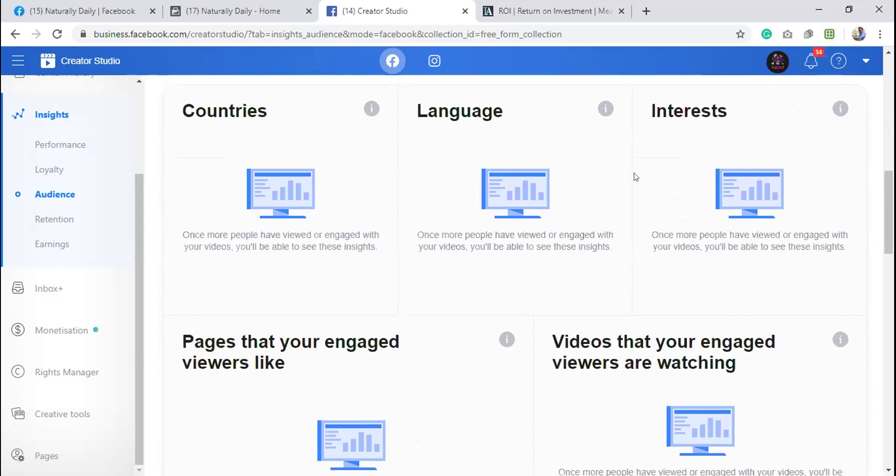
pyautogui.scroll(-3, 634, 178)
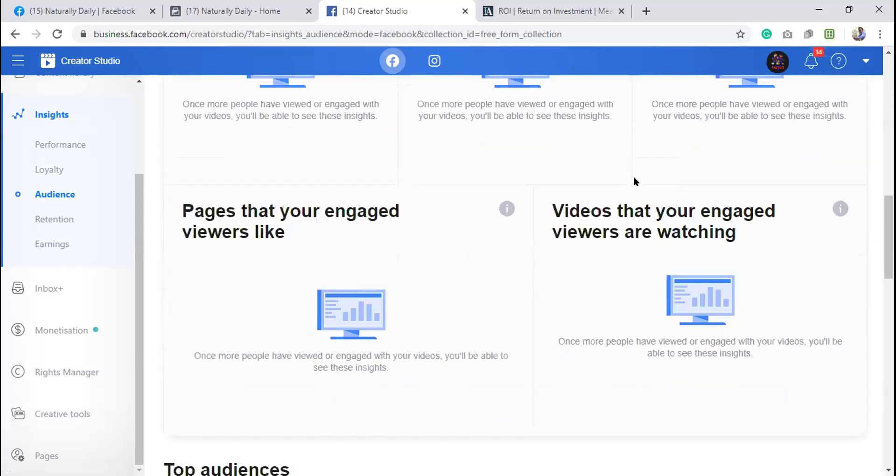
pyautogui.scroll(-1, 634, 181)
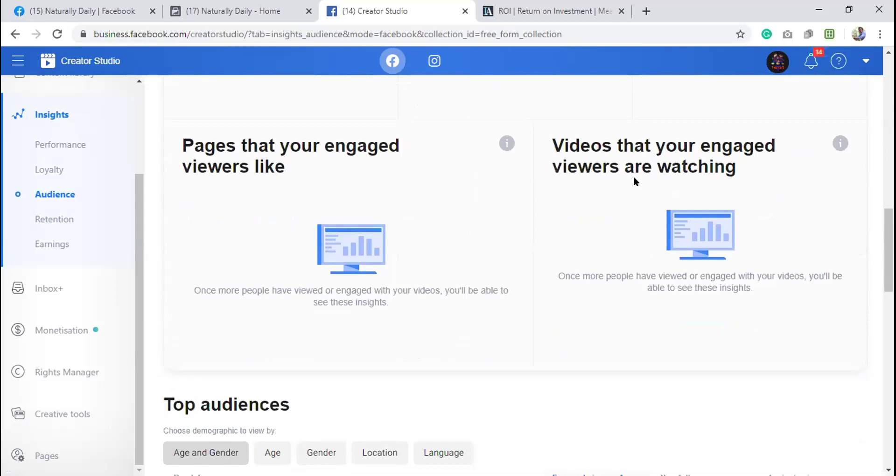
pyautogui.scroll(-3, 634, 173)
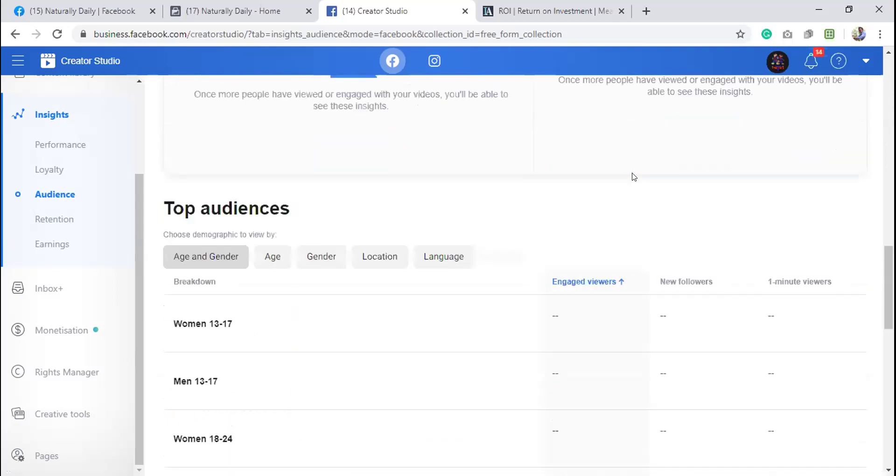
pyautogui.scroll(-5, 632, 177)
pyautogui.scroll(-3, 633, 183)
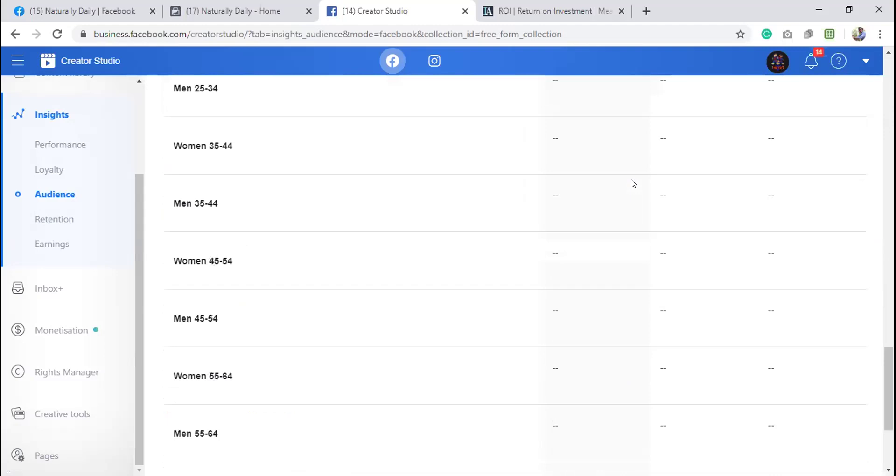
pyautogui.scroll(15, 632, 184)
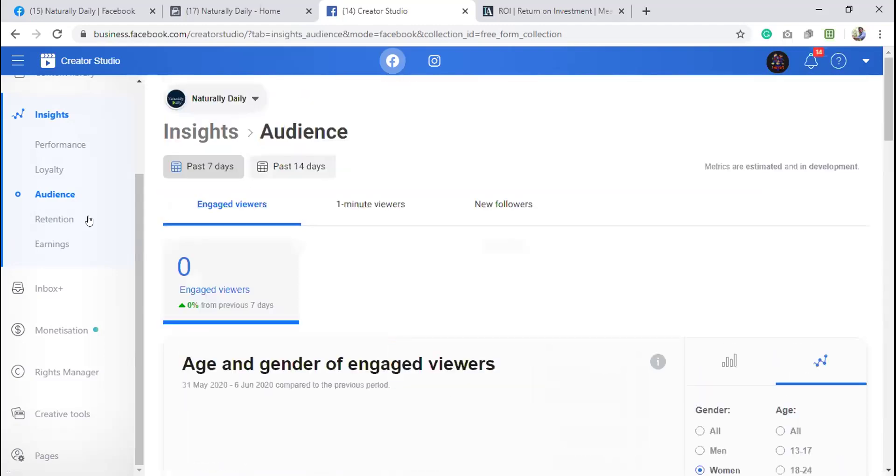
# - Open the Retention page of Insights and review its traffic sources, average watch time, viewing duration and video list
pyautogui.click(69, 218)
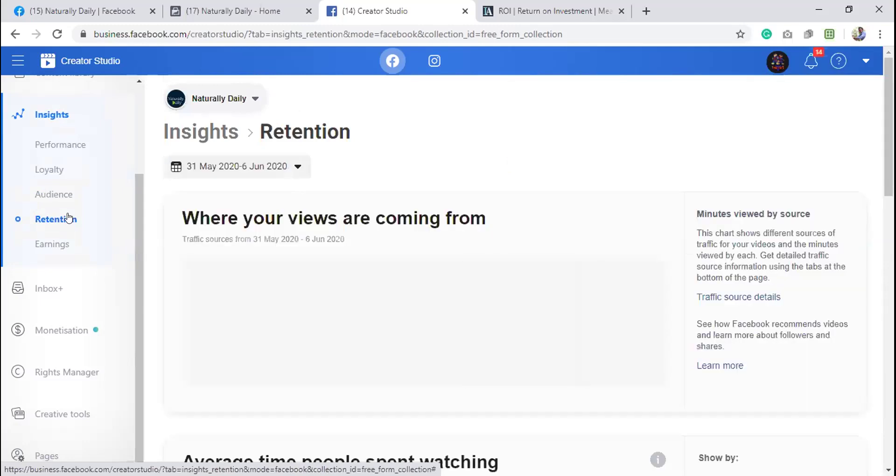
pyautogui.scroll(-3, 265, 310)
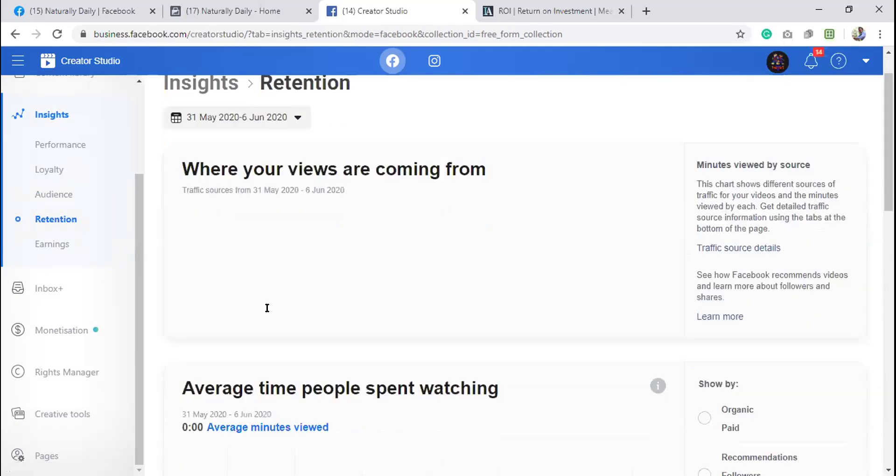
pyautogui.scroll(-2, 267, 307)
pyautogui.scroll(-5, 267, 306)
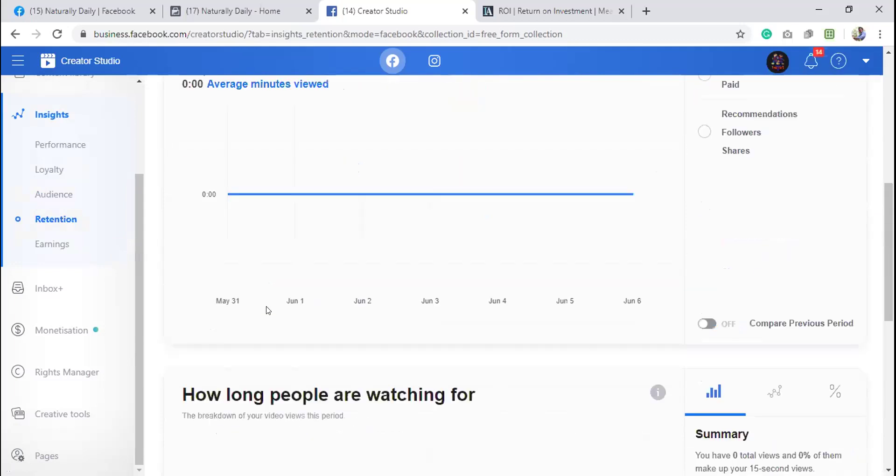
pyautogui.scroll(-6, 268, 310)
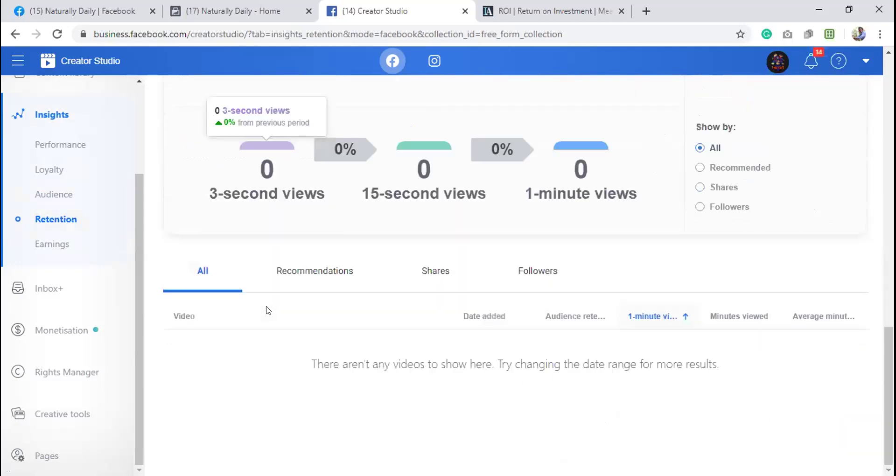
pyautogui.scroll(1, 268, 309)
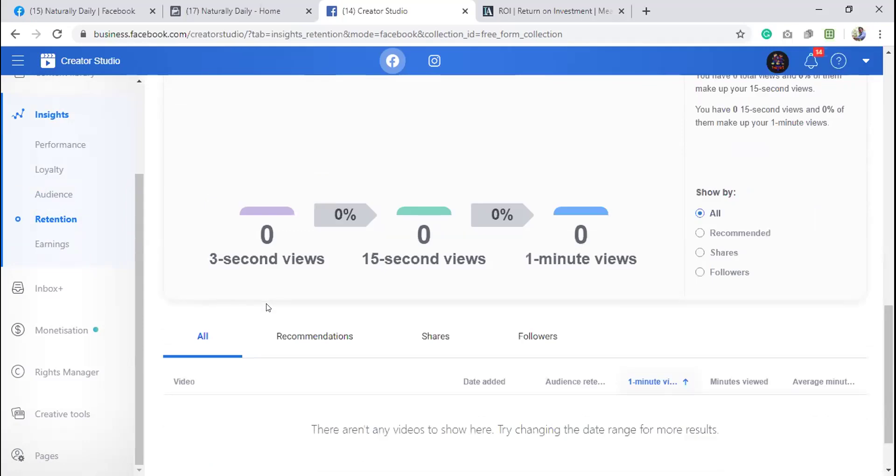
pyautogui.scroll(1, 268, 308)
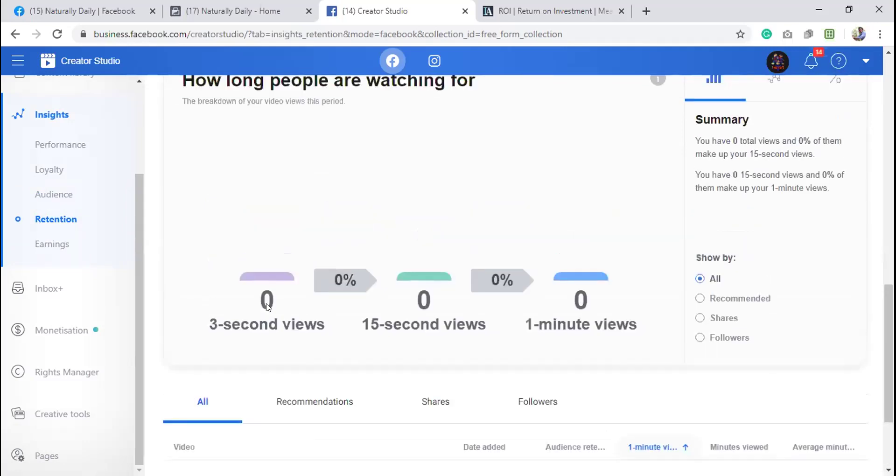
pyautogui.scroll(-2, 269, 308)
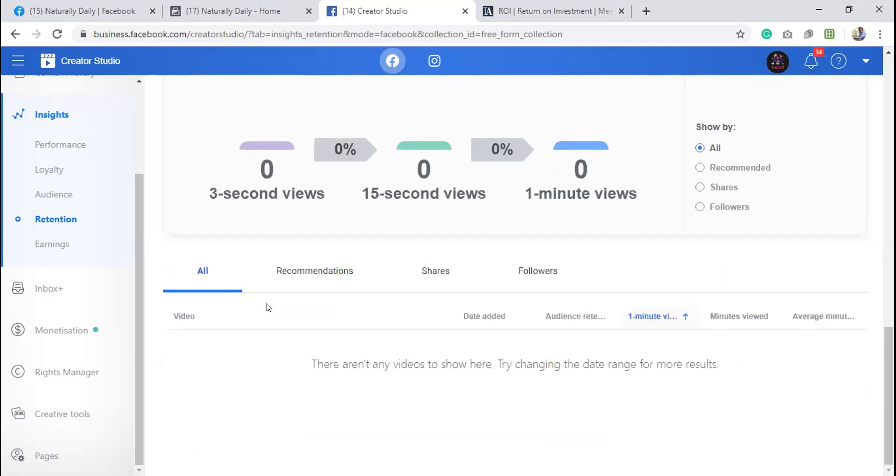
pyautogui.scroll(5, 269, 308)
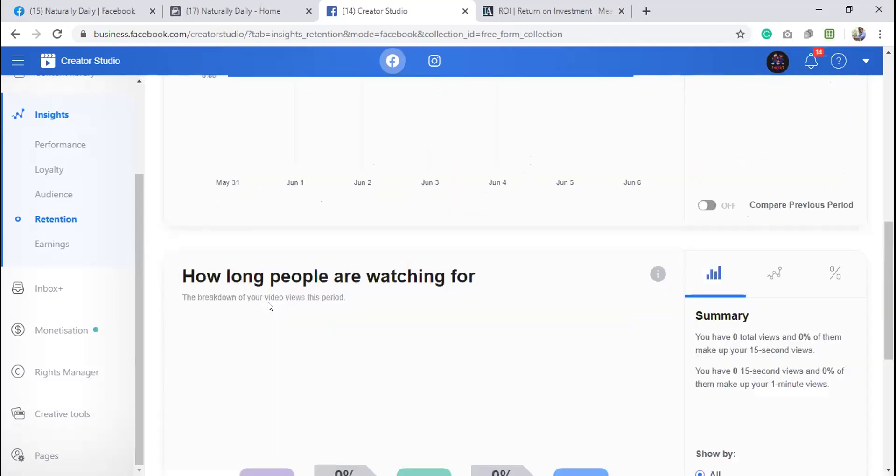
# - Show the average time people spent watching by Organic and Paid, and by Recommendations, Followers and Shares
pyautogui.scroll(4, 269, 306)
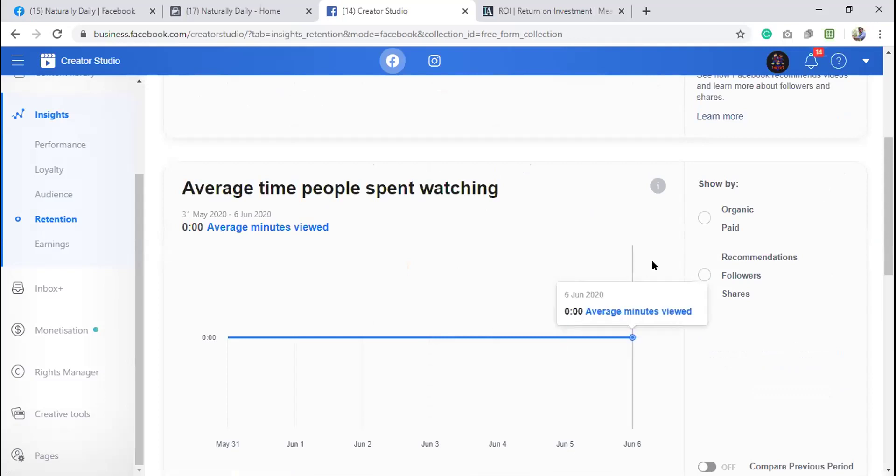
pyautogui.click(702, 222)
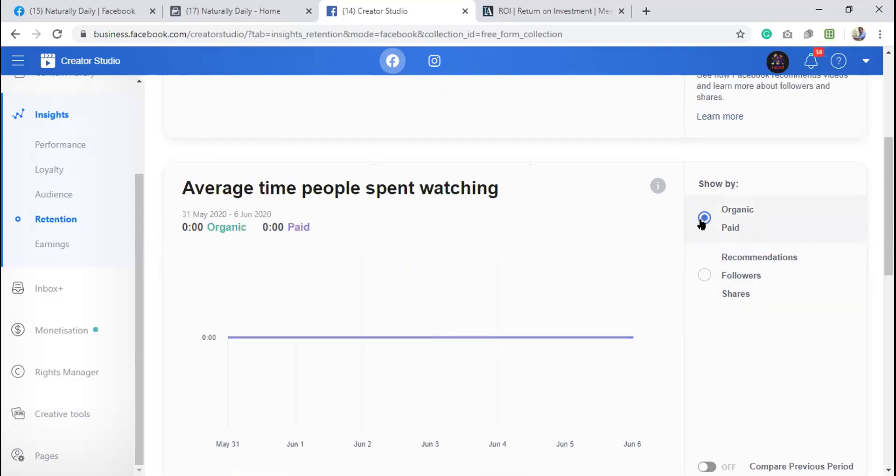
pyautogui.click(705, 276)
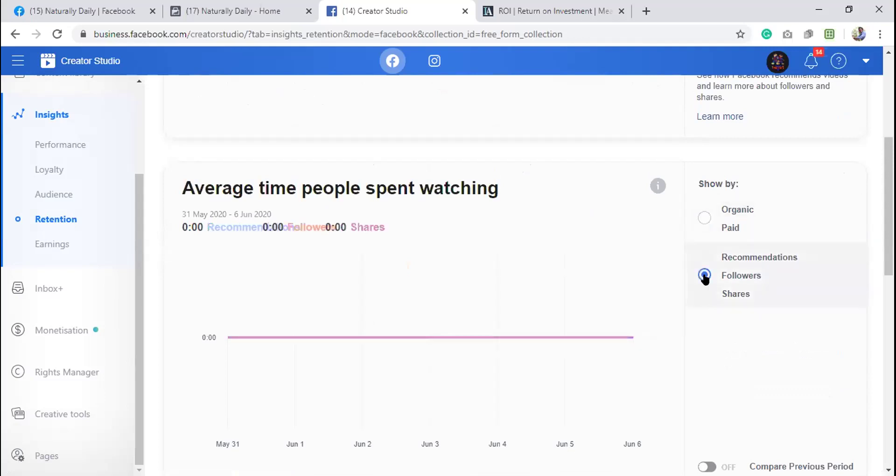
# - View the trends and percentage breakdowns of how long people are watching, and highlight both statements in the Trends summary
pyautogui.scroll(-4, 695, 310)
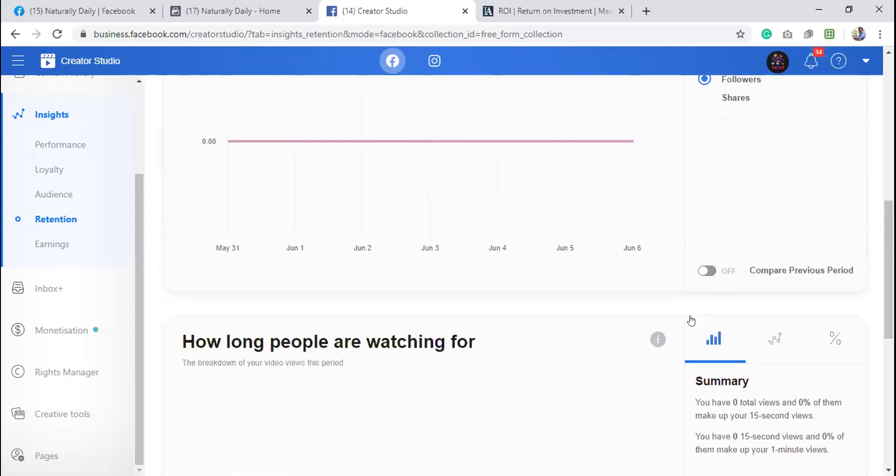
pyautogui.click(774, 345)
pyautogui.scroll(-3, 778, 349)
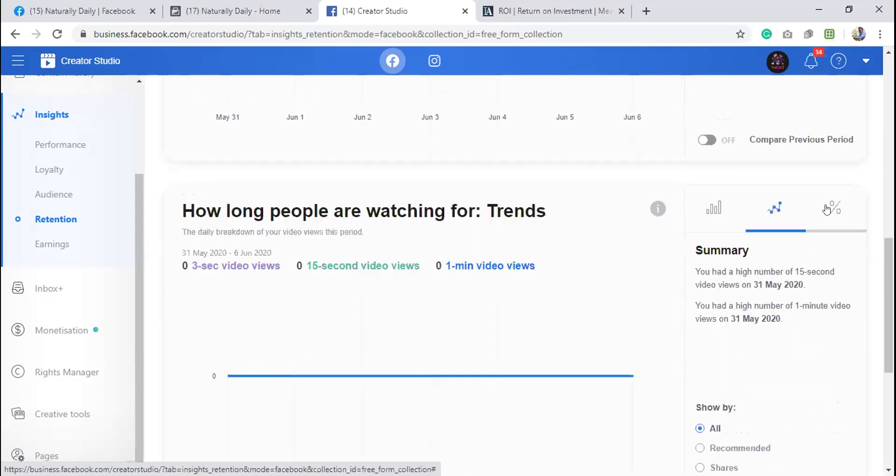
pyautogui.click(827, 209)
pyautogui.click(785, 207)
pyautogui.moveTo(805, 282); pyautogui.dragTo(692, 269)
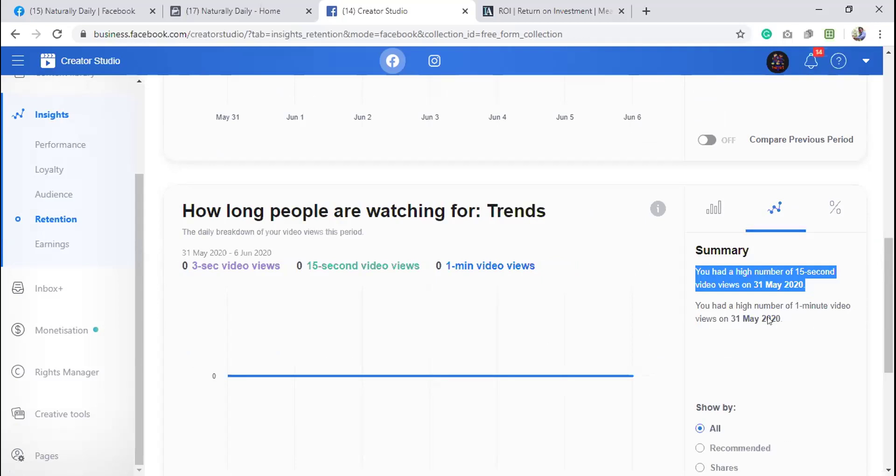
pyautogui.moveTo(785, 316); pyautogui.dragTo(687, 306)
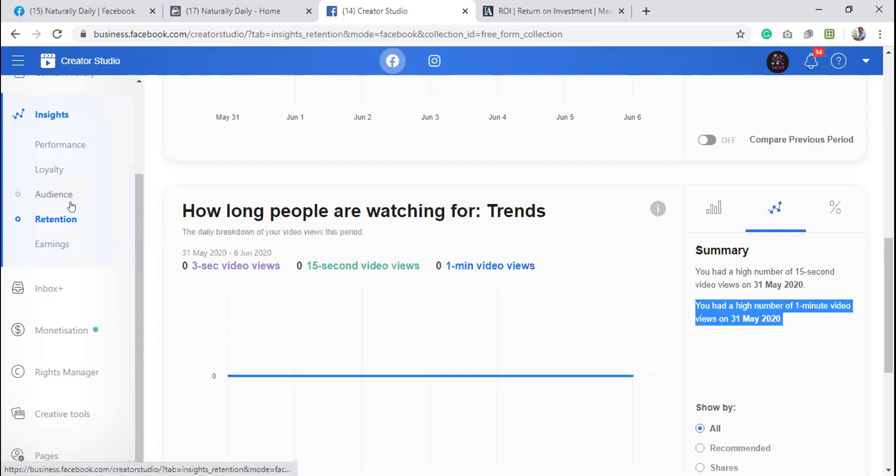
# - Open the Earnings page of Insights, check its list of available Pages, and open Inbox+
pyautogui.click(39, 246)
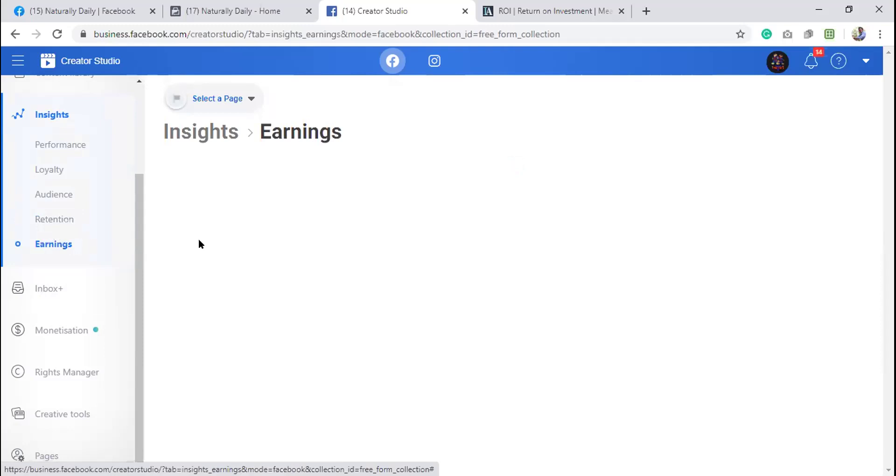
pyautogui.scroll(3, 137, 242)
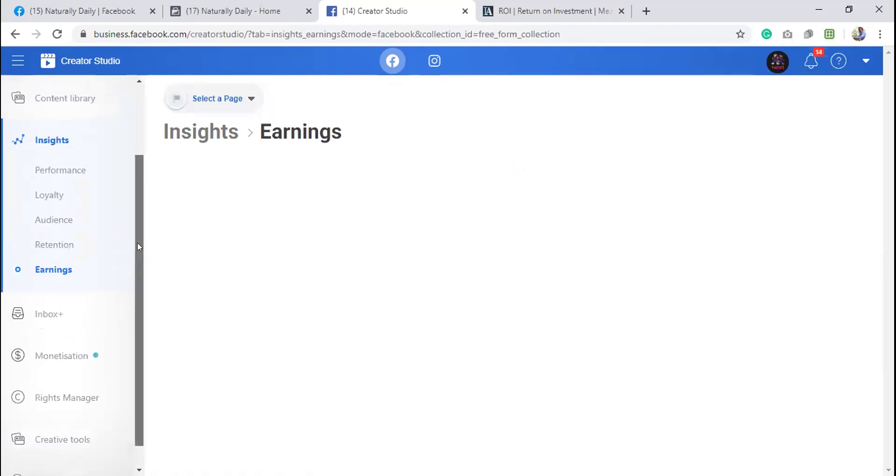
pyautogui.scroll(-3, 136, 260)
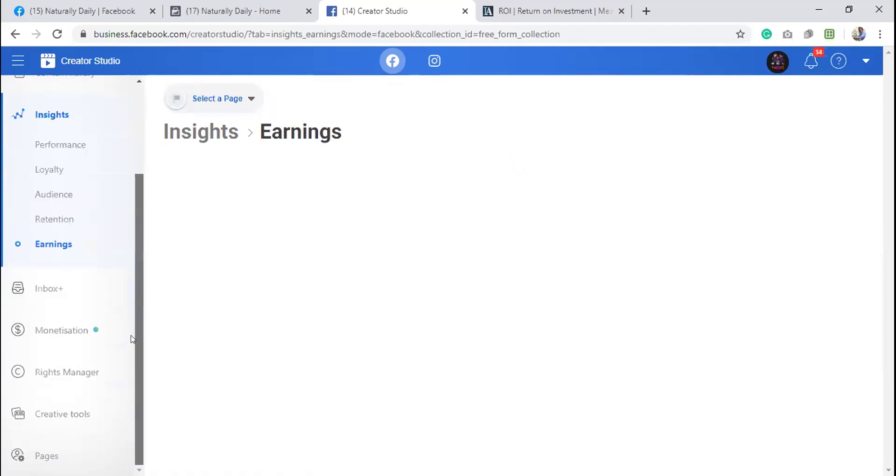
pyautogui.click(241, 105)
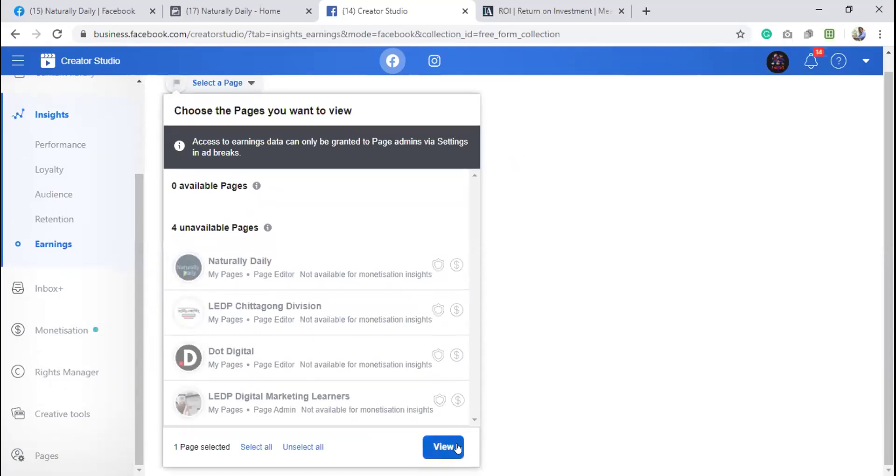
pyautogui.click(456, 448)
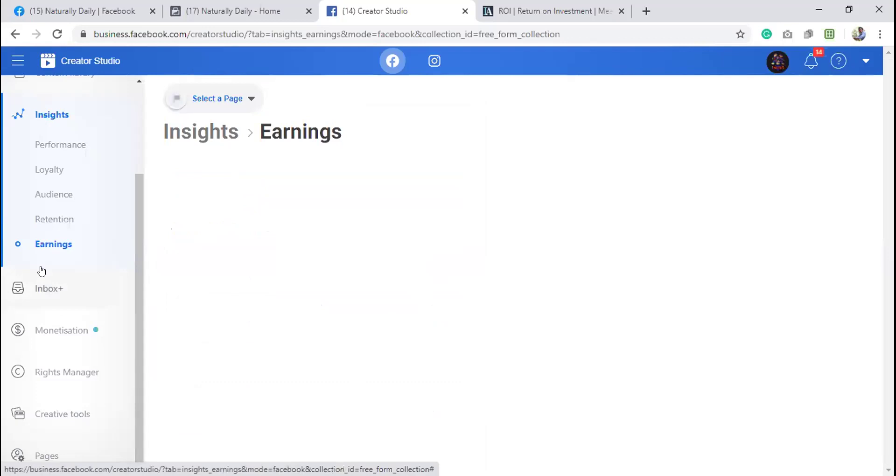
pyautogui.click(58, 296)
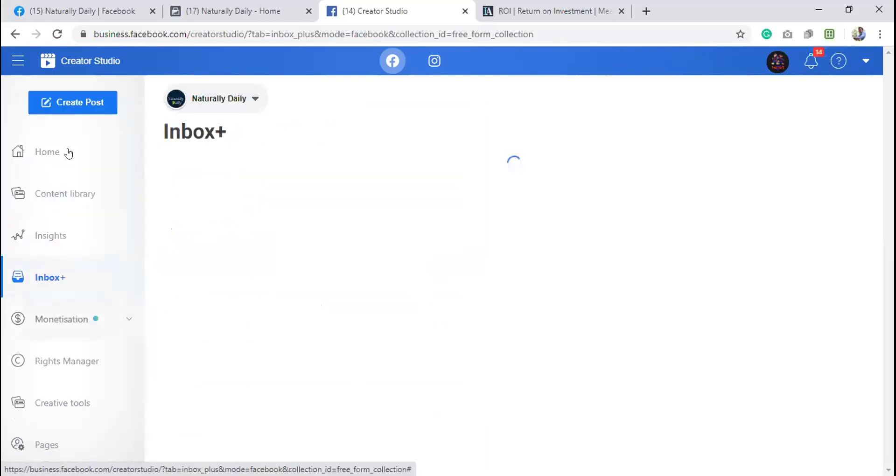
# - Open Monetisation with Facebook and review the Page eligibility section for LEDP Digital Marketing Learners
pyautogui.click(70, 323)
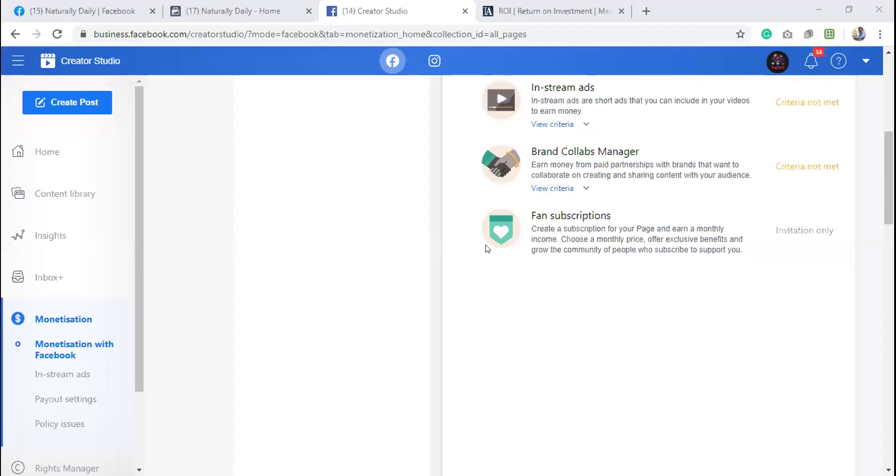
pyautogui.scroll(6, 483, 250)
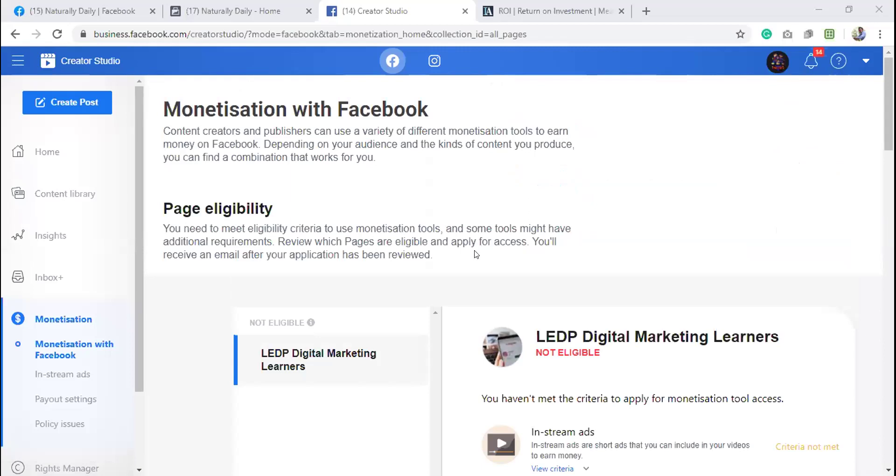
pyautogui.scroll(-7, 476, 255)
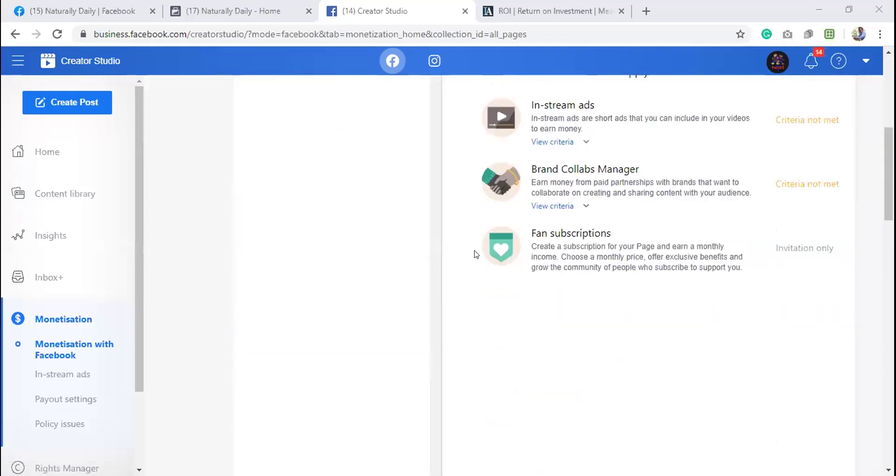
pyautogui.scroll(2, 475, 255)
pyautogui.scroll(-2, 475, 255)
pyautogui.scroll(-10, 457, 258)
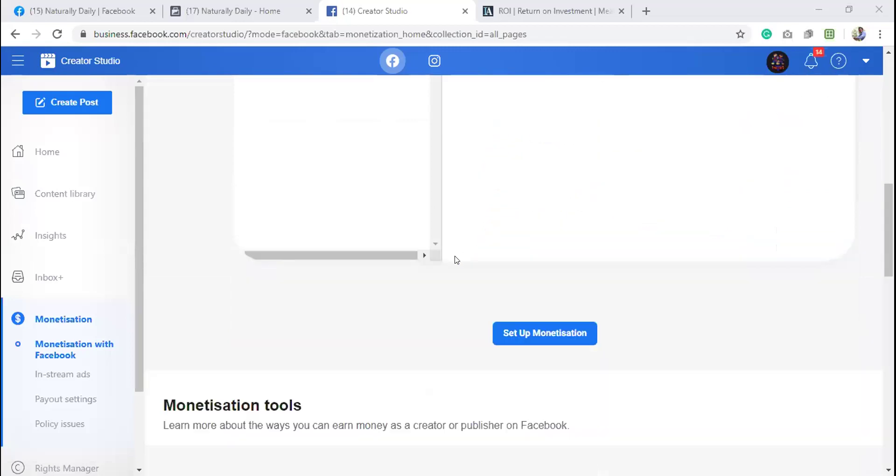
# - Review the Monetisation tools section, including the In-stream ads and Brand Collabs Manager eligibility requirements
pyautogui.scroll(-1, 457, 260)
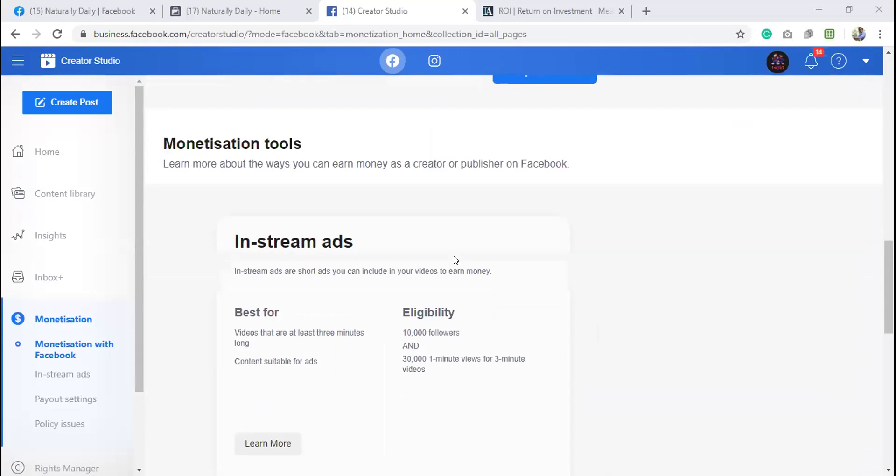
pyautogui.scroll(-2, 457, 260)
pyautogui.scroll(1, 456, 260)
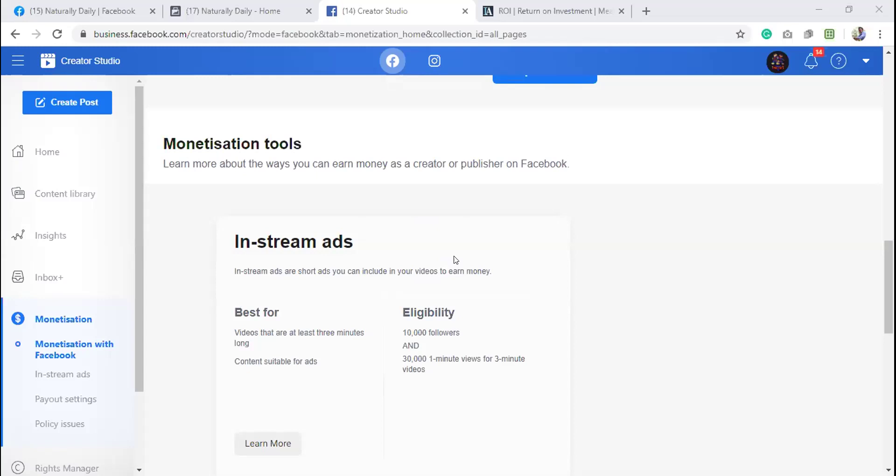
pyautogui.scroll(-5, 455, 261)
pyautogui.scroll(-6, 455, 267)
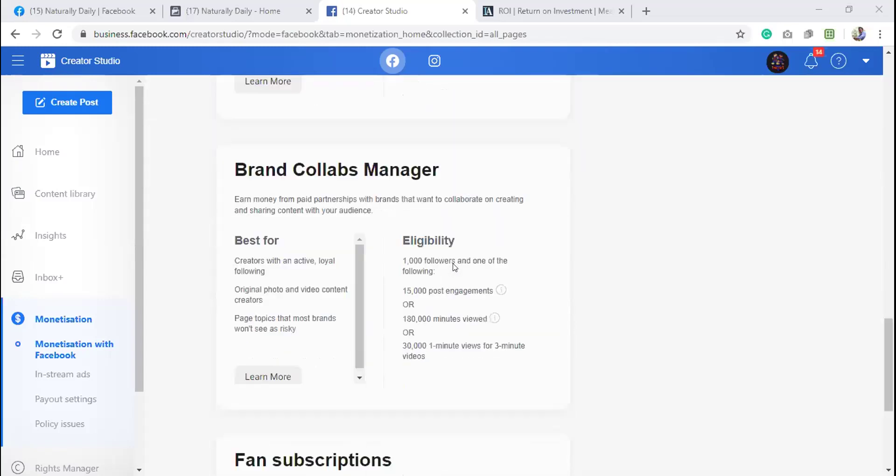
pyautogui.scroll(12, 455, 267)
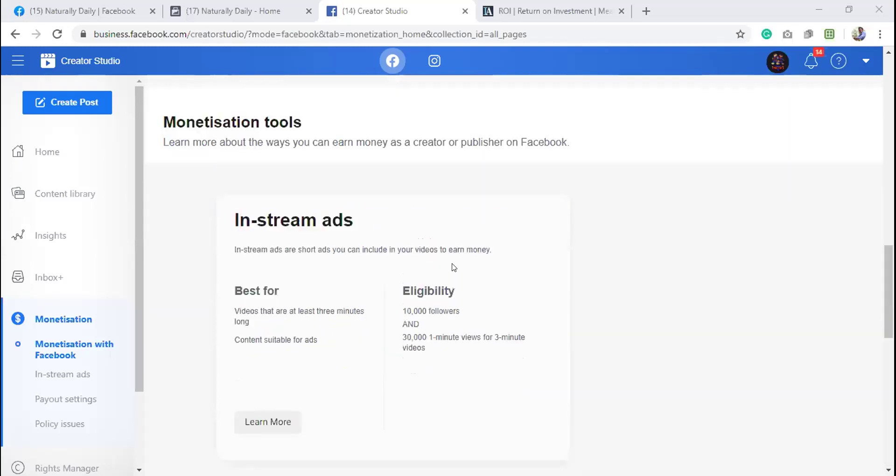
pyautogui.scroll(4, 454, 267)
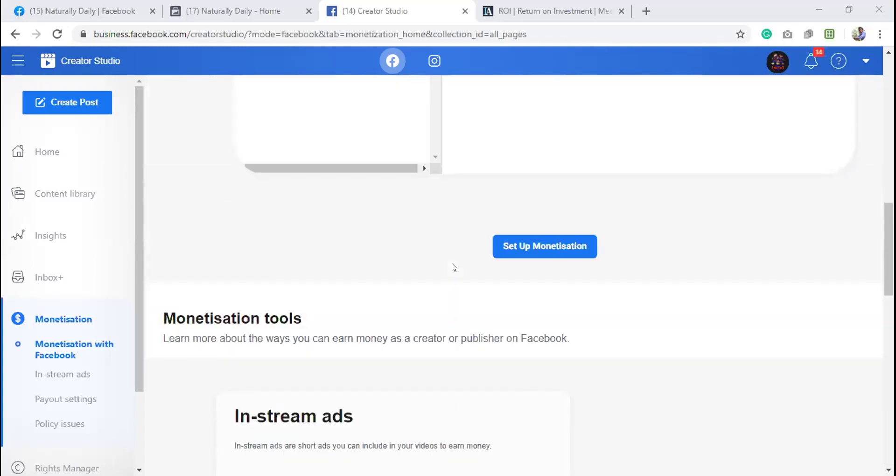
pyautogui.scroll(3, 454, 267)
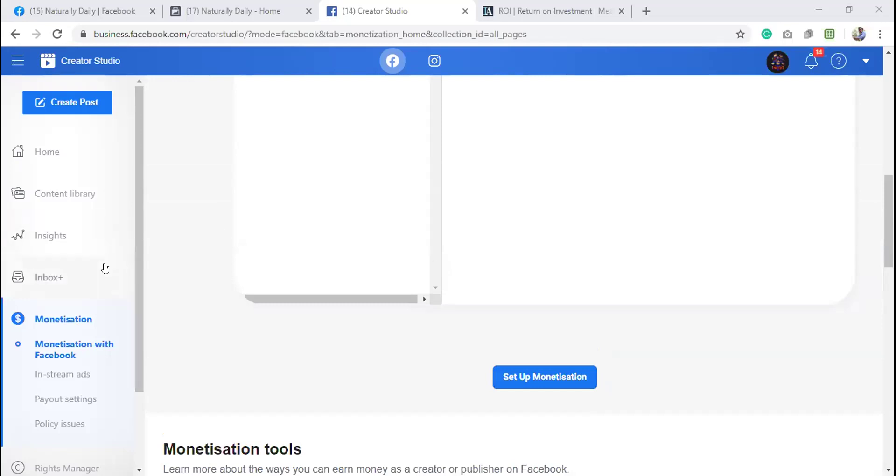
# - Open the In-stream ads page of Monetisation and look through its Videos, Blocking and restrictions, and Settings sections
pyautogui.scroll(-3, 105, 269)
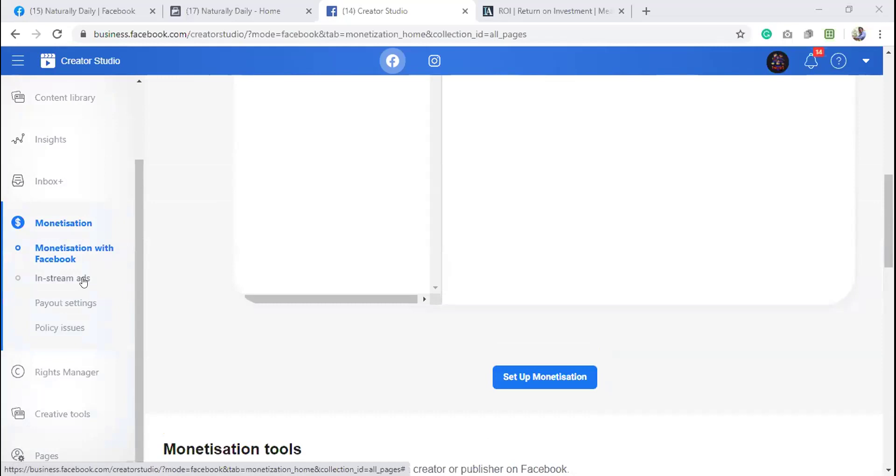
pyautogui.click(82, 279)
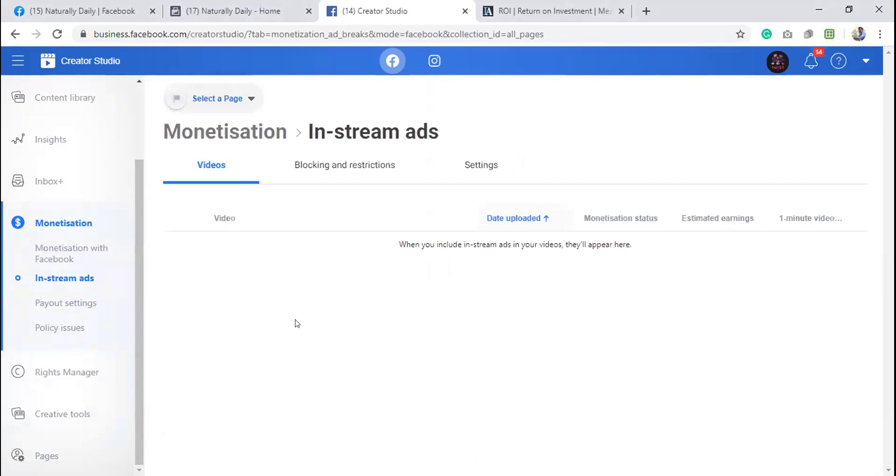
pyautogui.click(345, 174)
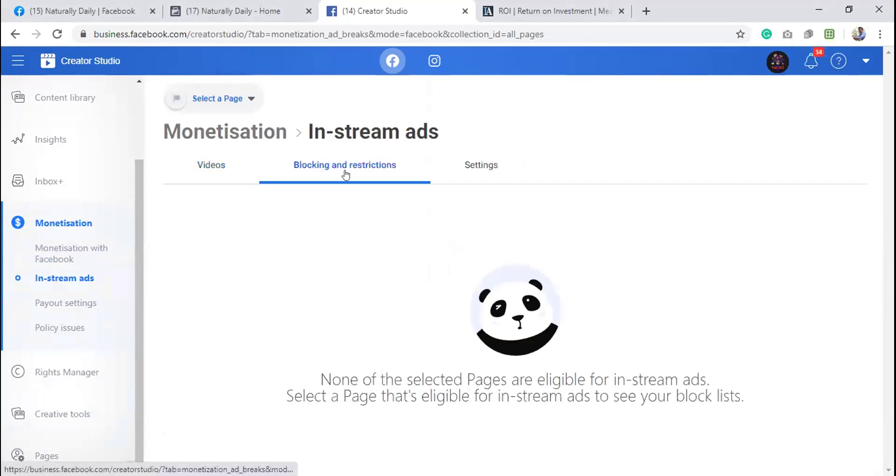
pyautogui.click(485, 169)
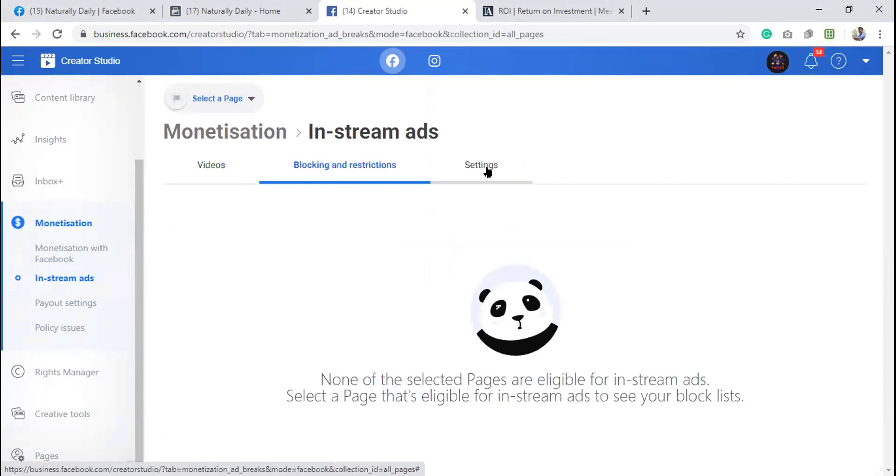
pyautogui.click(202, 175)
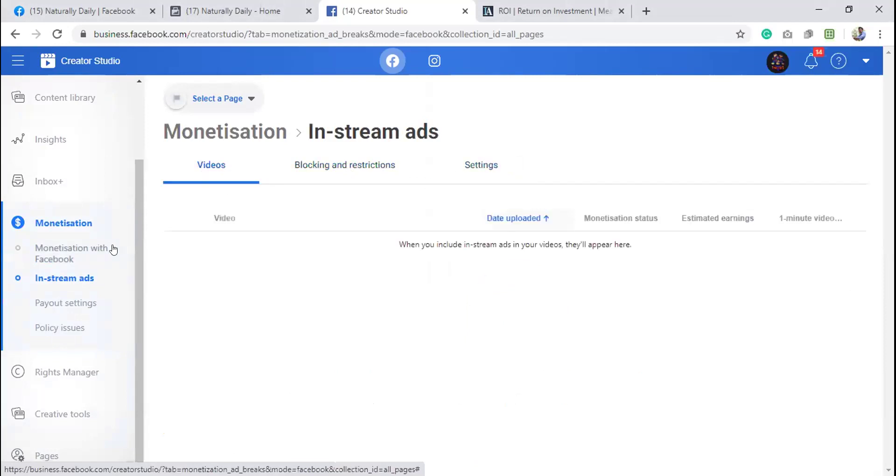
# - View the Payout settings and Policy issues pages of Monetisation, and return to In-stream ads
pyautogui.click(75, 302)
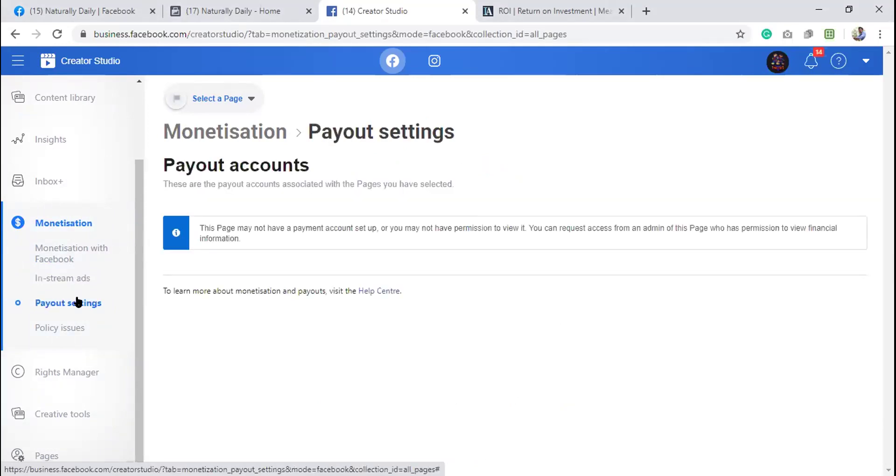
pyautogui.click(71, 328)
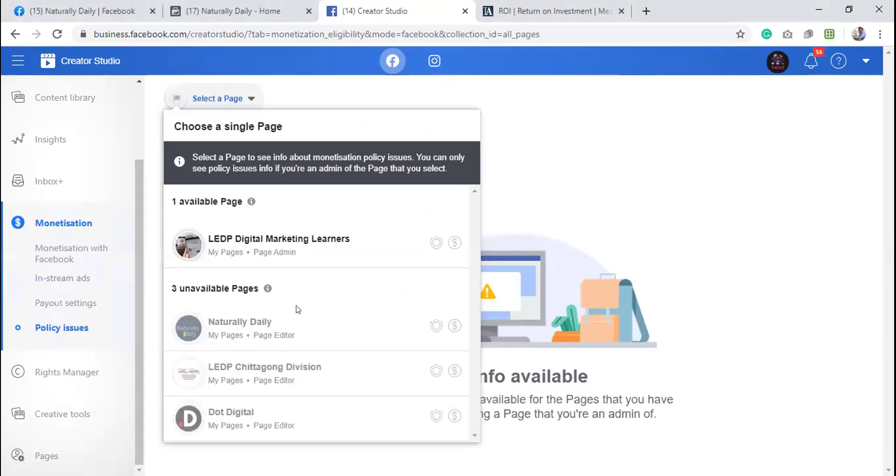
pyautogui.click(104, 279)
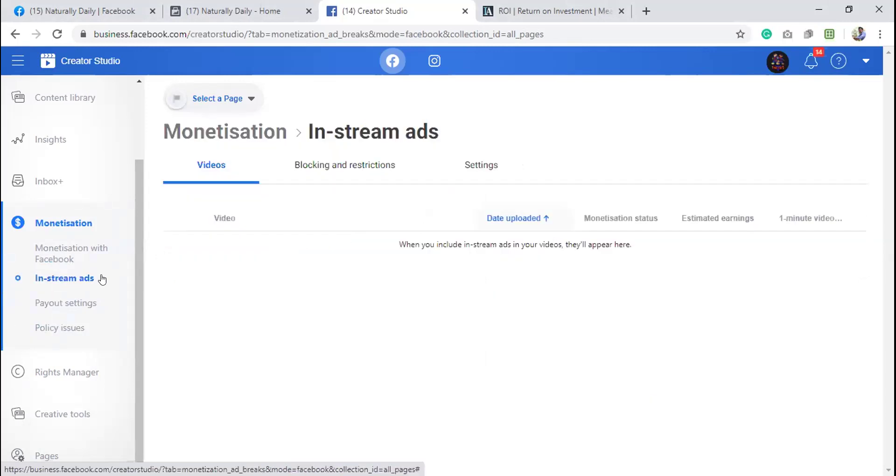
# - Reopen Monetisation with Facebook and highlight the In-stream ads, Brand Collabs Manager and Fan subscriptions headings in the eligibility list
pyautogui.click(64, 251)
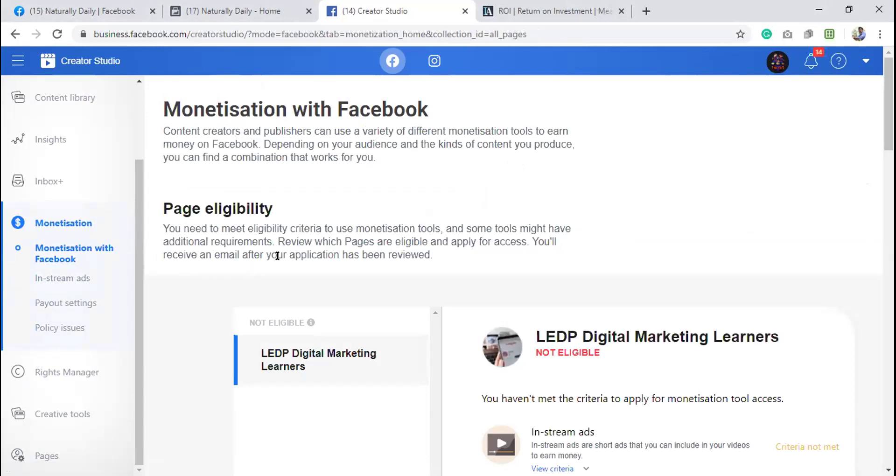
pyautogui.scroll(-8, 277, 255)
pyautogui.scroll(-3, 278, 259)
pyautogui.scroll(4, 279, 260)
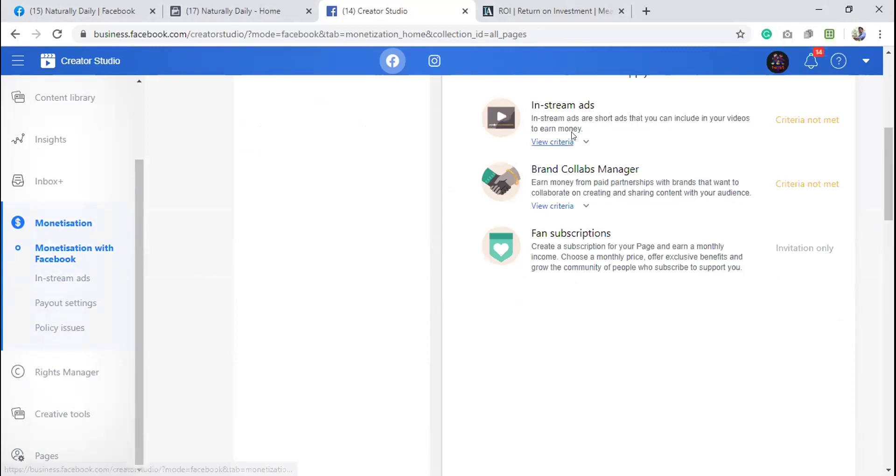
pyautogui.moveTo(598, 104); pyautogui.dragTo(529, 110)
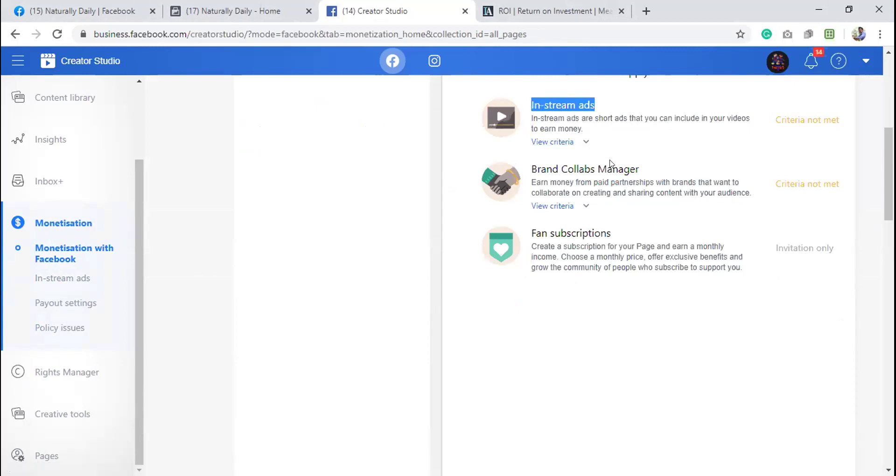
pyautogui.click(646, 172)
pyautogui.moveTo(646, 171); pyautogui.dragTo(529, 173)
pyautogui.click(618, 233)
pyautogui.moveTo(611, 234); pyautogui.dragTo(530, 233)
pyautogui.click(516, 296)
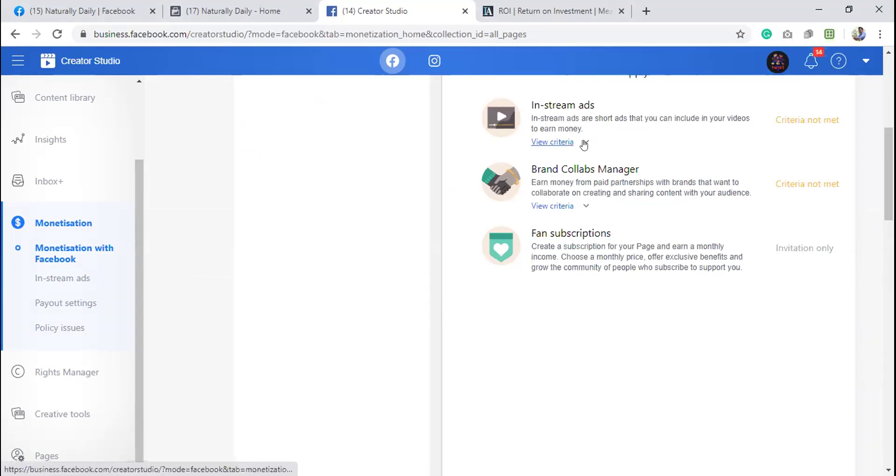
# - Expand the In-stream ads criteria and highlight the Followers, 1-minute views for 3-minute videos, and Partner Monetisation Policies descriptions
pyautogui.click(562, 142)
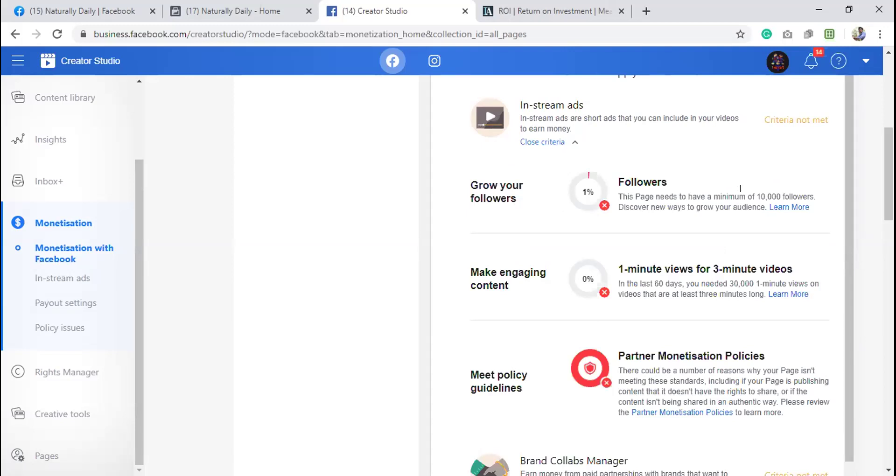
pyautogui.moveTo(766, 207); pyautogui.dragTo(614, 198)
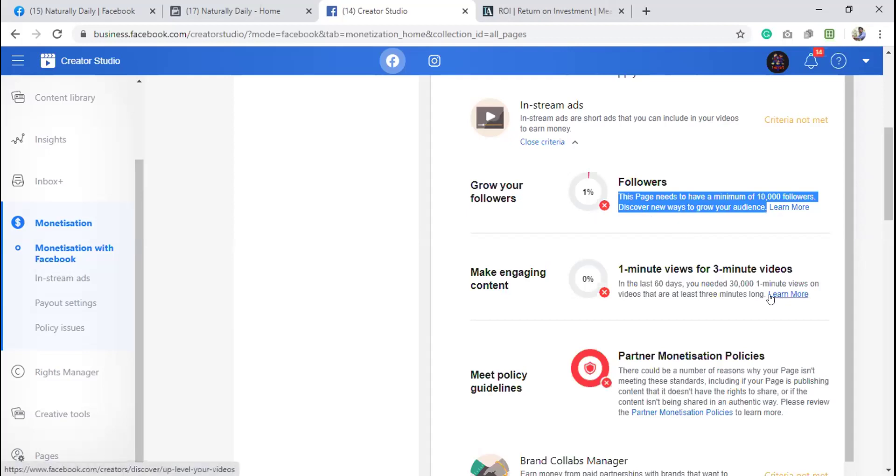
pyautogui.moveTo(764, 293); pyautogui.dragTo(614, 283)
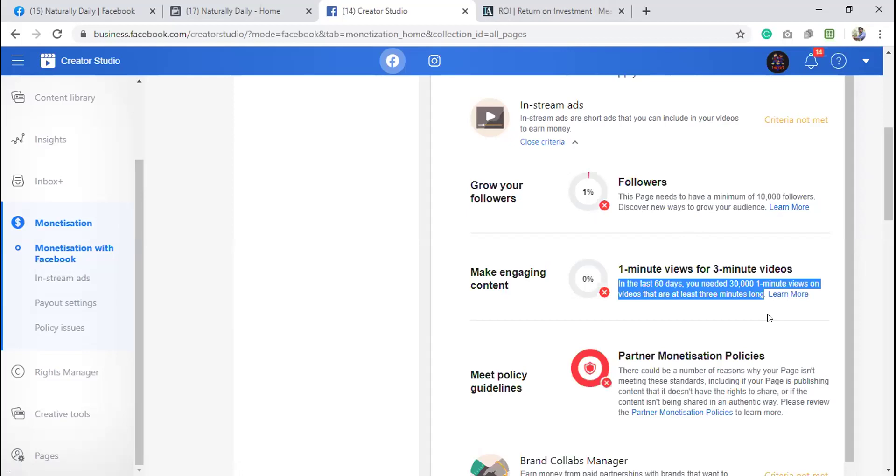
pyautogui.scroll(-1, 745, 349)
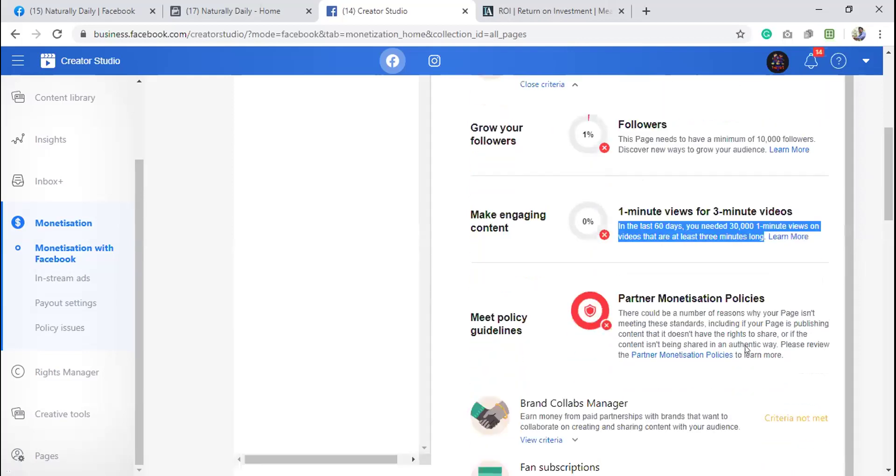
pyautogui.click(788, 349)
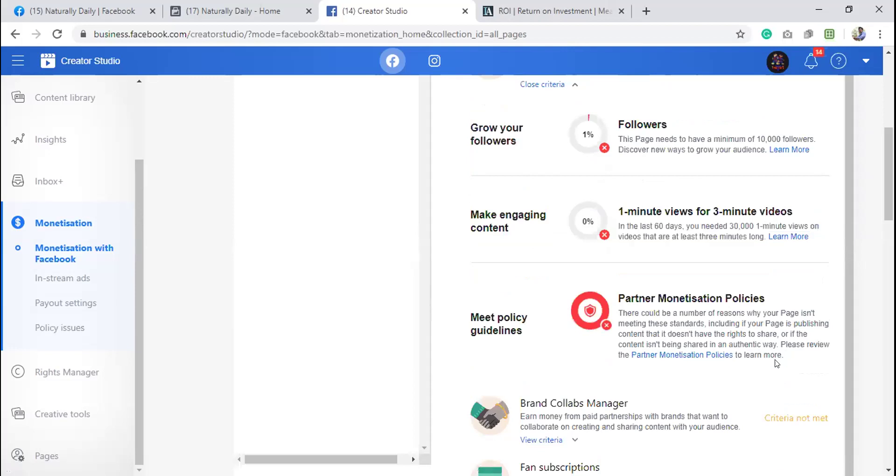
pyautogui.moveTo(785, 356); pyautogui.dragTo(616, 309)
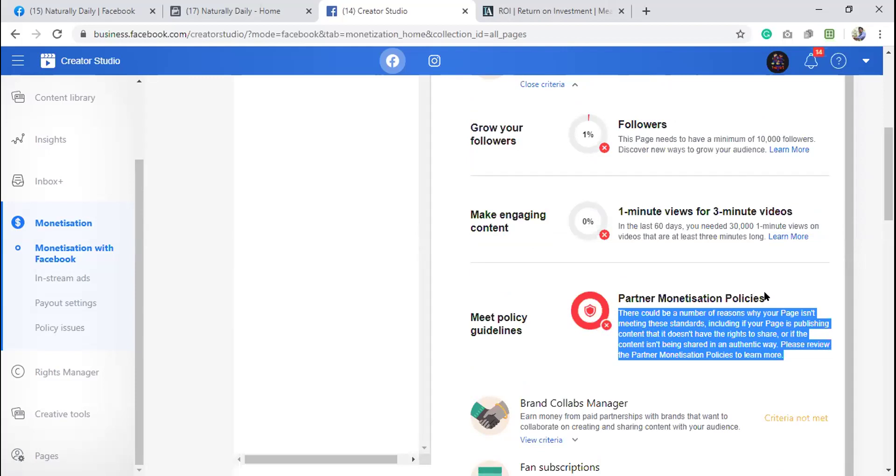
pyautogui.click(730, 167)
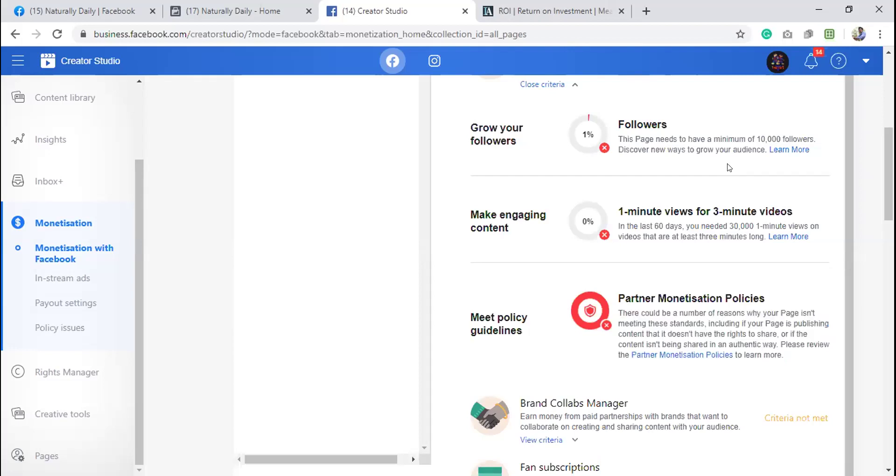
# - Open the Learn More article for the Followers requirement in a new browser tab and view the site's Tools list
pyautogui.rightClick(779, 148)
pyautogui.click(784, 157)
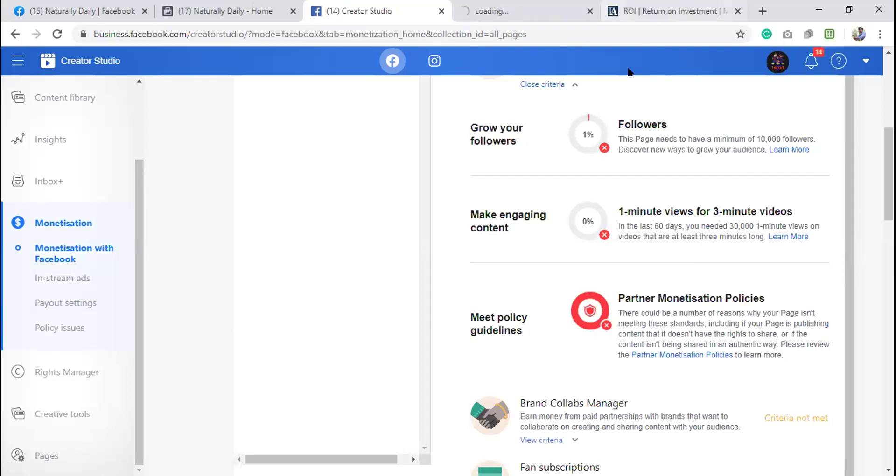
pyautogui.hotkey('ctrl', 'Tab')
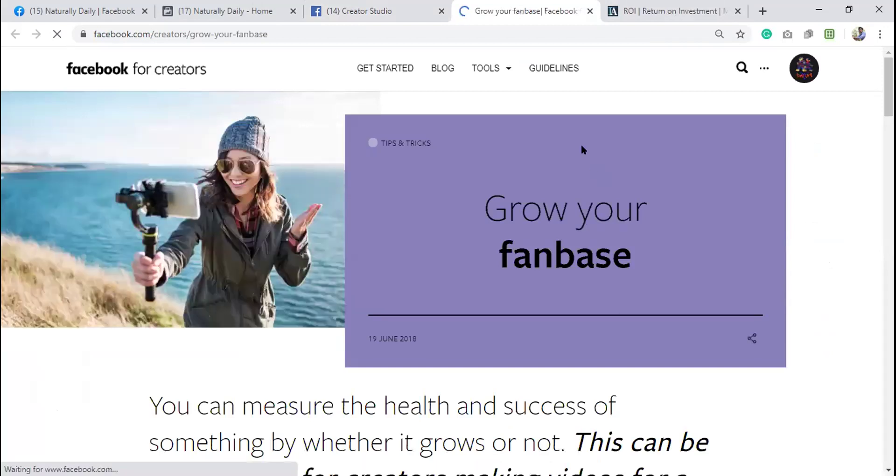
pyautogui.click(503, 70)
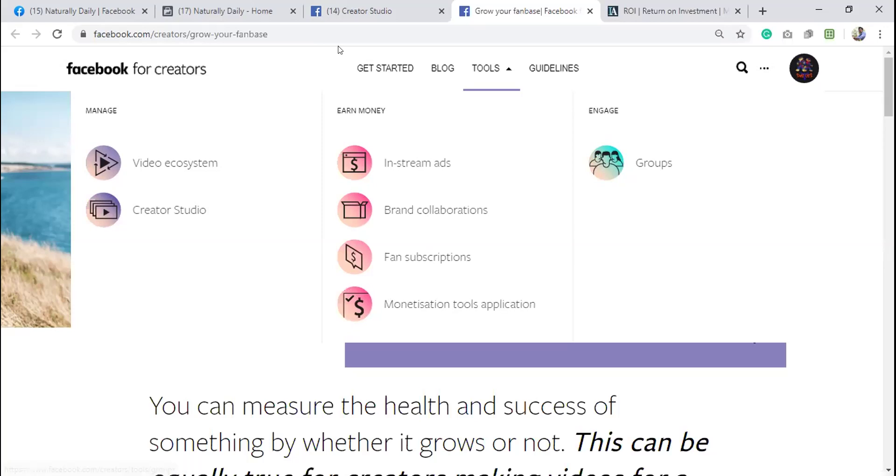
# - Read the article's introduction and Sharing content section, highlighting the tip about sharing fun, exclusive content
pyautogui.scroll(-6, 179, 70)
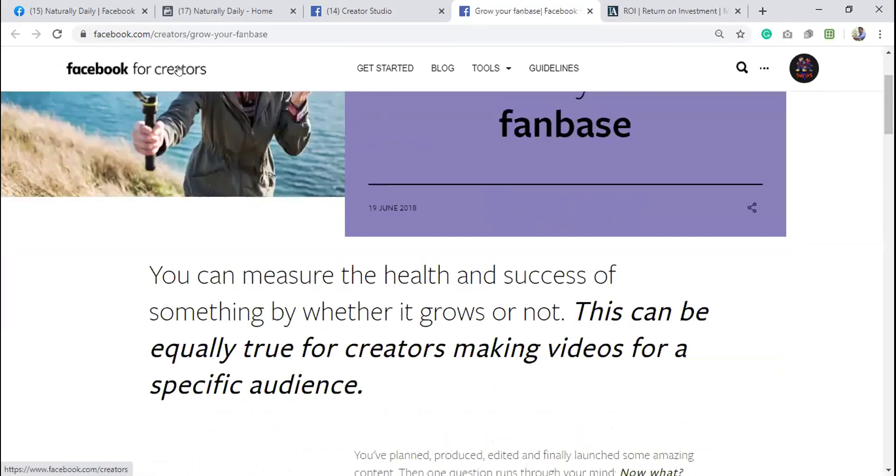
pyautogui.scroll(-3, 180, 70)
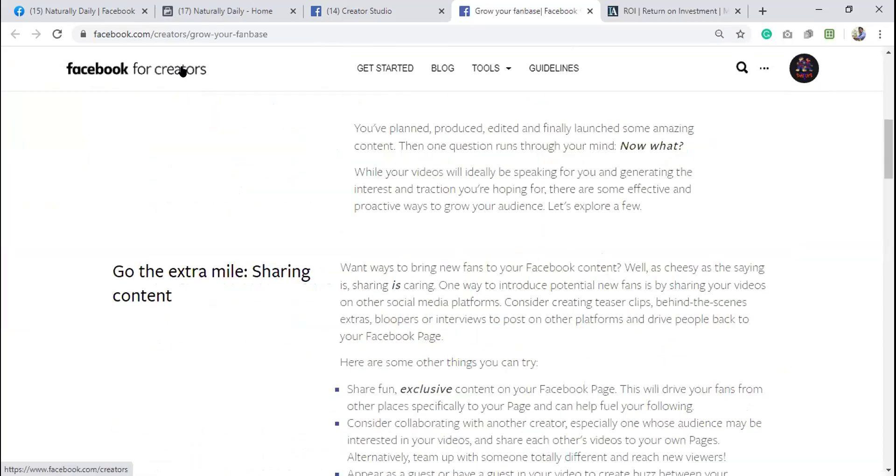
pyautogui.scroll(3, 183, 70)
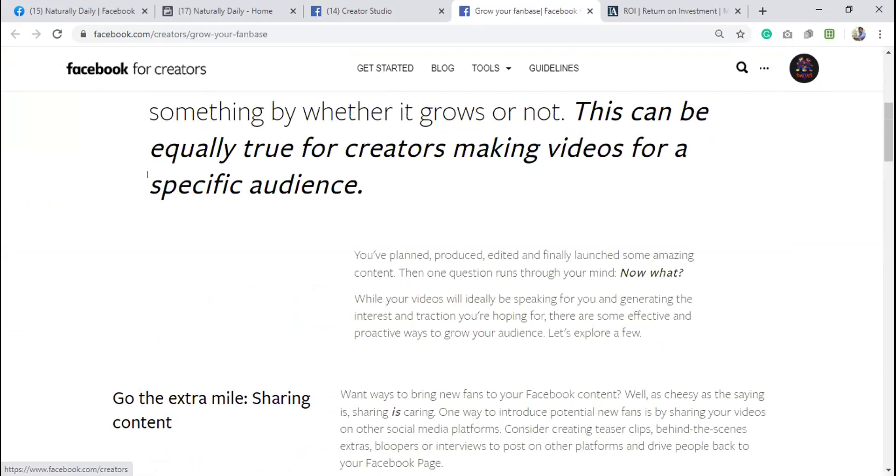
pyautogui.scroll(-3, 149, 180)
pyautogui.scroll(-1, 152, 183)
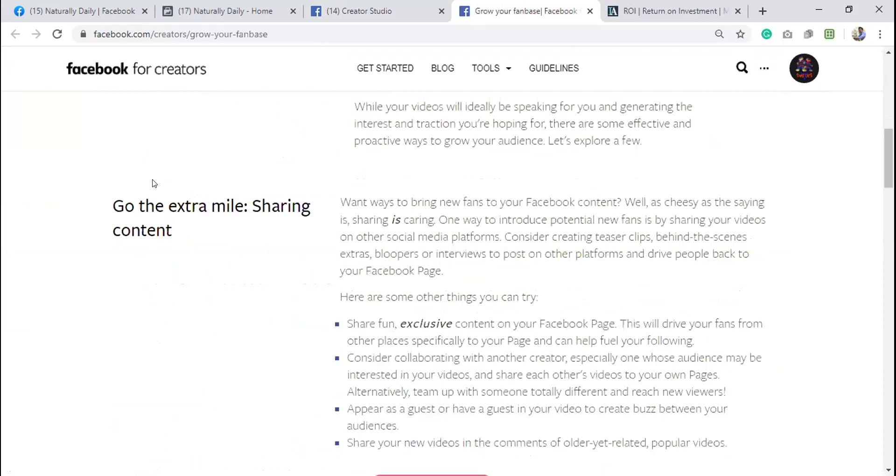
pyautogui.scroll(-1, 153, 183)
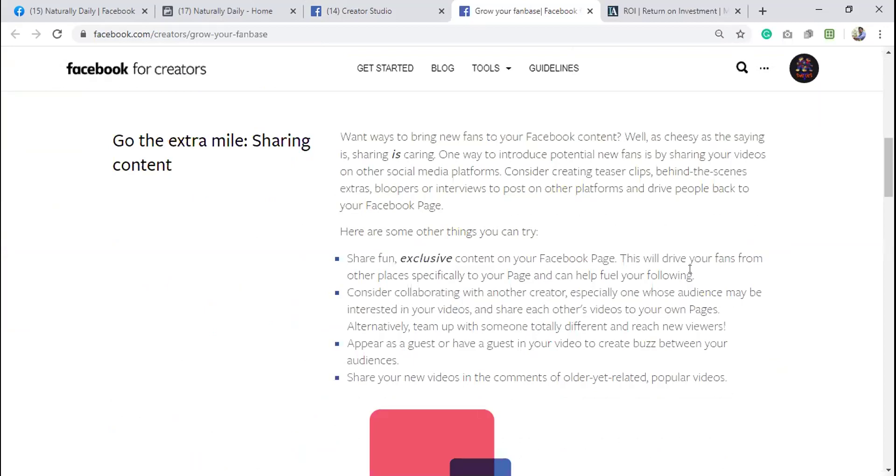
pyautogui.moveTo(706, 280); pyautogui.dragTo(344, 255)
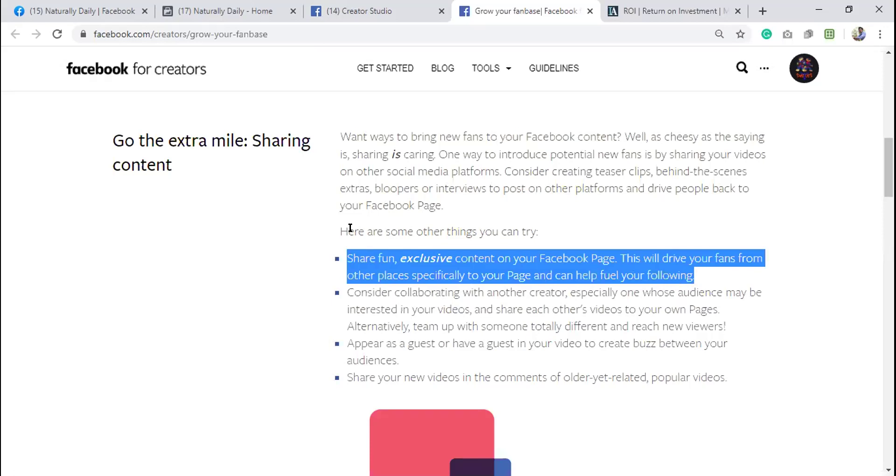
pyautogui.click(266, 248)
# - Highlight the tip about collaborating with another creator and look over the remaining content-sharing suggestions
pyautogui.scroll(-1, 266, 248)
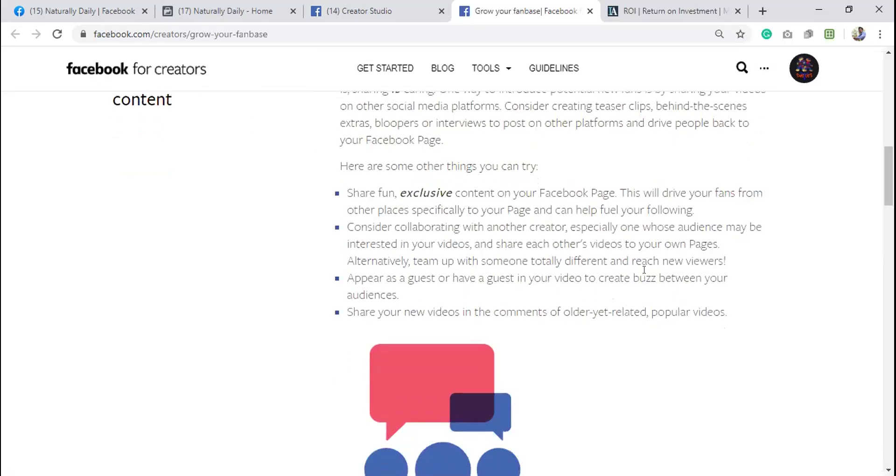
pyautogui.moveTo(729, 244); pyautogui.dragTo(331, 224)
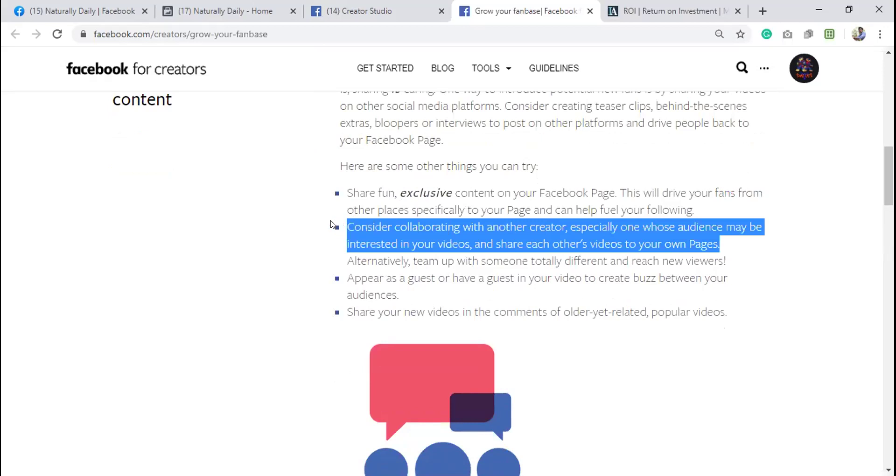
pyautogui.click(286, 198)
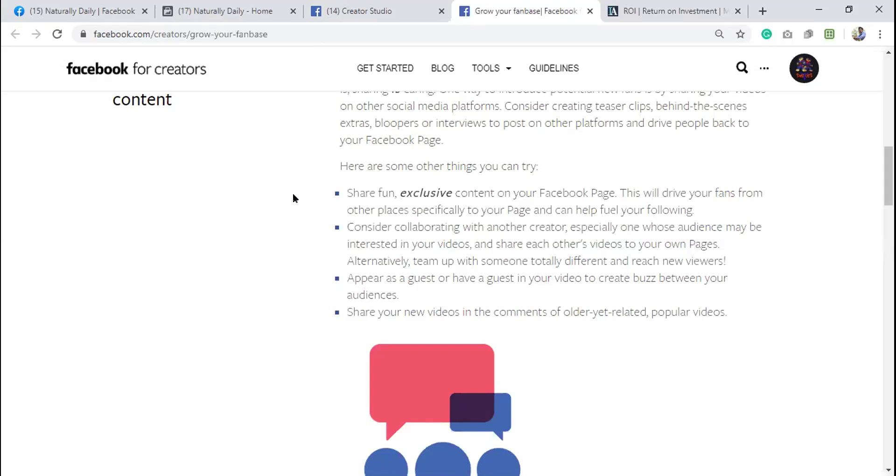
pyautogui.scroll(-5, 294, 198)
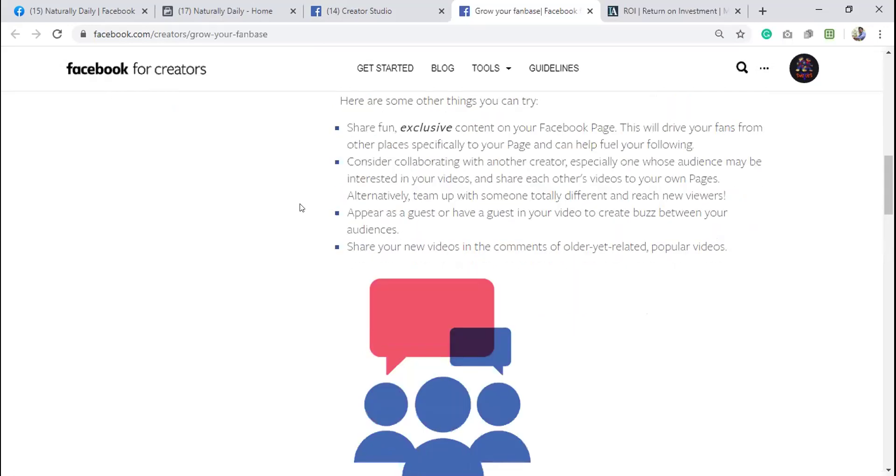
pyautogui.scroll(5, 306, 208)
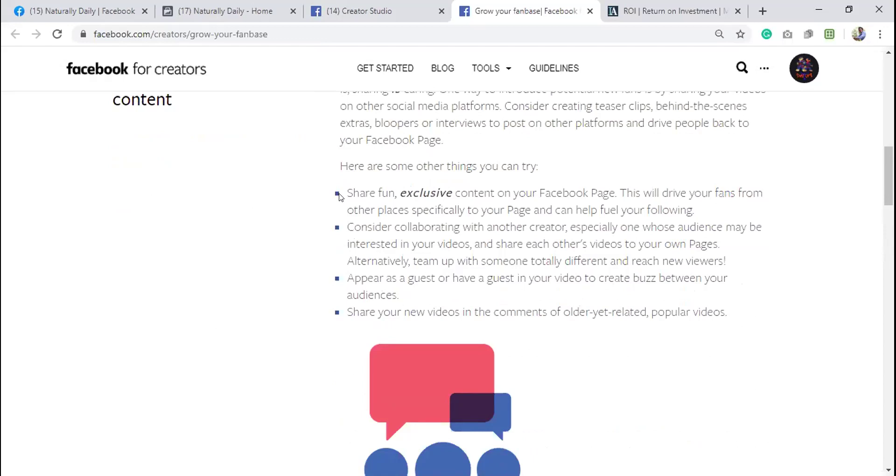
# - Highlight the opening paragraph of the Connect with your audience: Facebook groups section
pyautogui.scroll(-5, 331, 216)
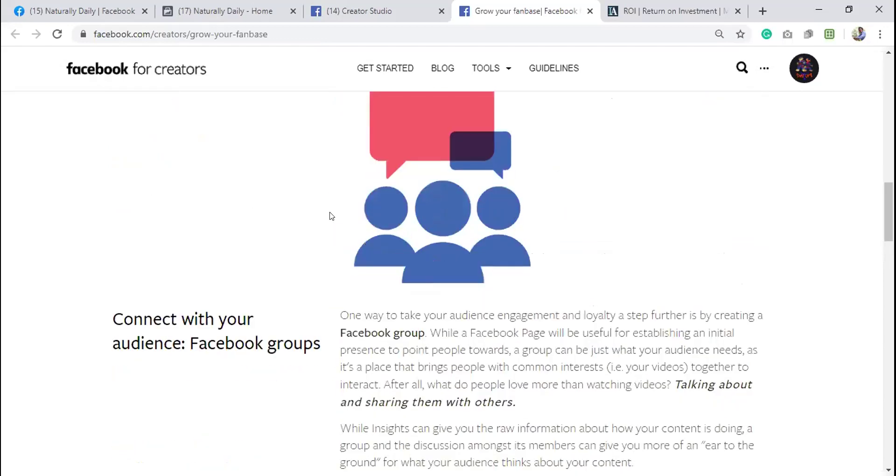
pyautogui.scroll(-3, 332, 215)
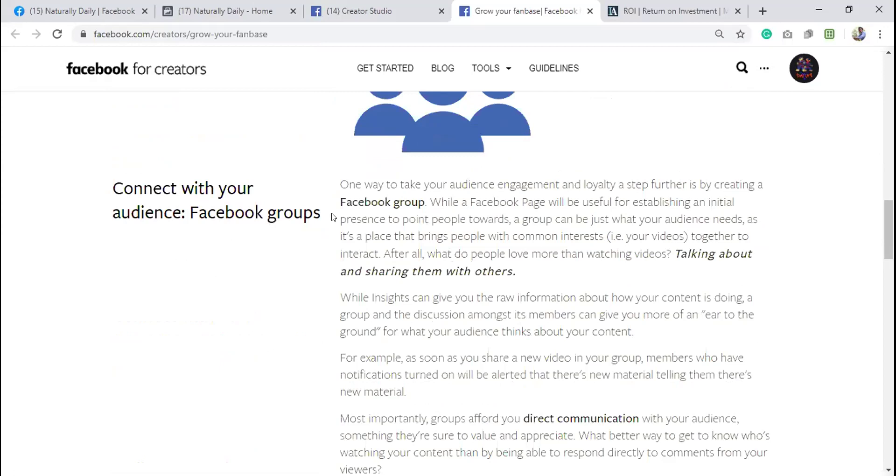
pyautogui.moveTo(516, 274); pyautogui.dragTo(324, 185)
pyautogui.click(322, 172)
# - Read the Groups best practices section and highlight its bulleted list
pyautogui.scroll(-2, 436, 271)
pyautogui.scroll(-4, 435, 270)
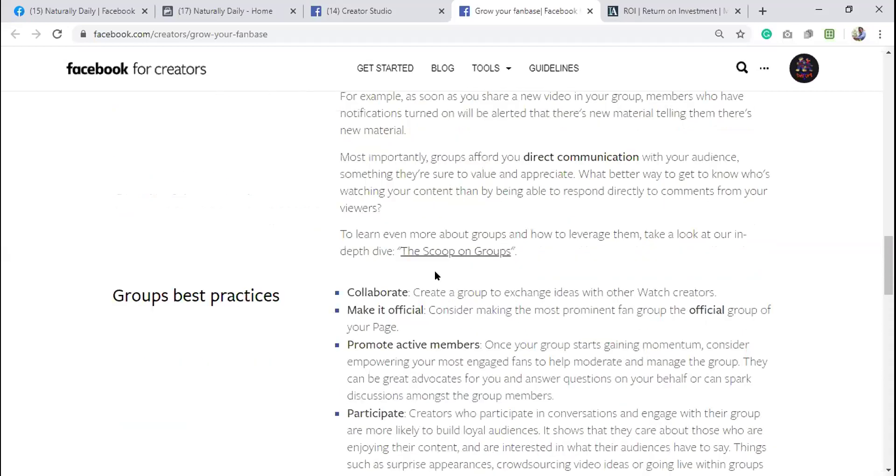
pyautogui.scroll(-1, 435, 272)
pyautogui.scroll(-1, 435, 269)
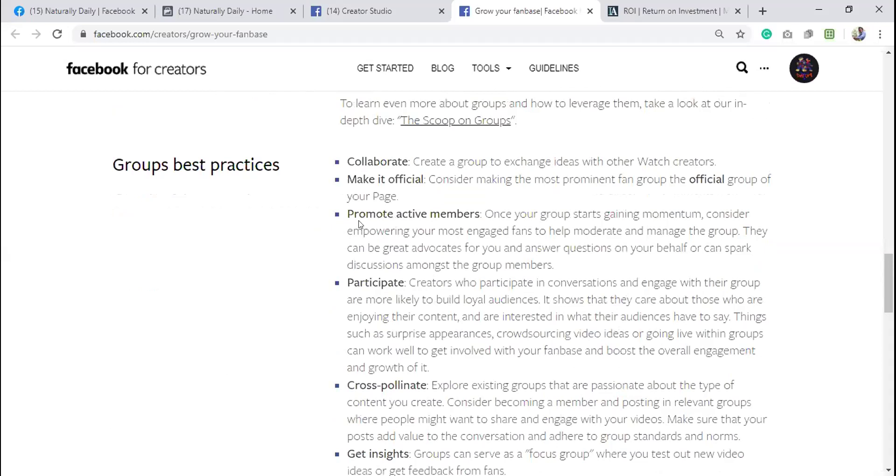
pyautogui.moveTo(343, 164); pyautogui.dragTo(675, 324)
pyautogui.scroll(4, 226, 220)
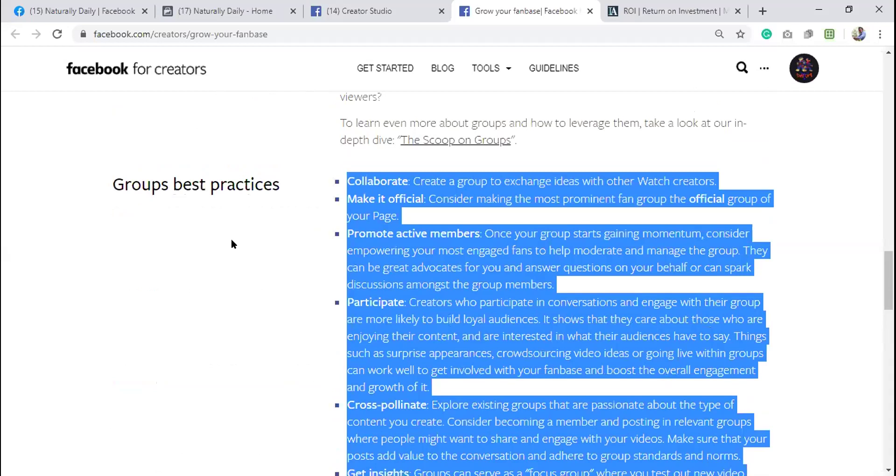
pyautogui.click(232, 240)
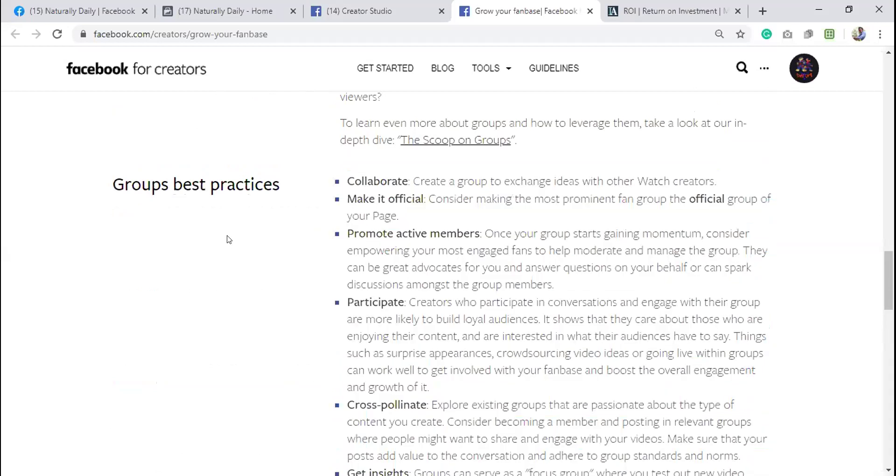
# - Return to the Connect with your audience section and highlight part of its heading
pyautogui.scroll(-7, 238, 292)
pyautogui.scroll(14, 245, 291)
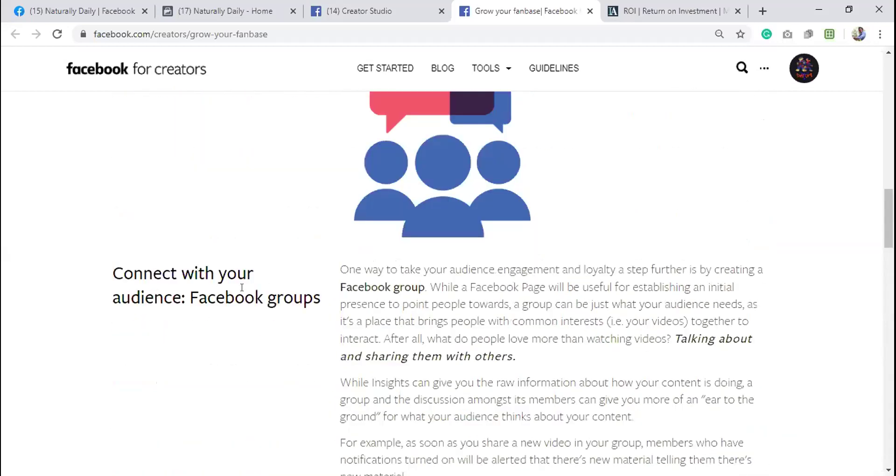
pyautogui.moveTo(327, 304); pyautogui.dragTo(290, 295)
pyautogui.click(318, 343)
# - Review the Make yourself discoverable, Video tagging tips and Read more sections of the article, highlighting the Video tagging tips heading
pyautogui.scroll(-14, 317, 343)
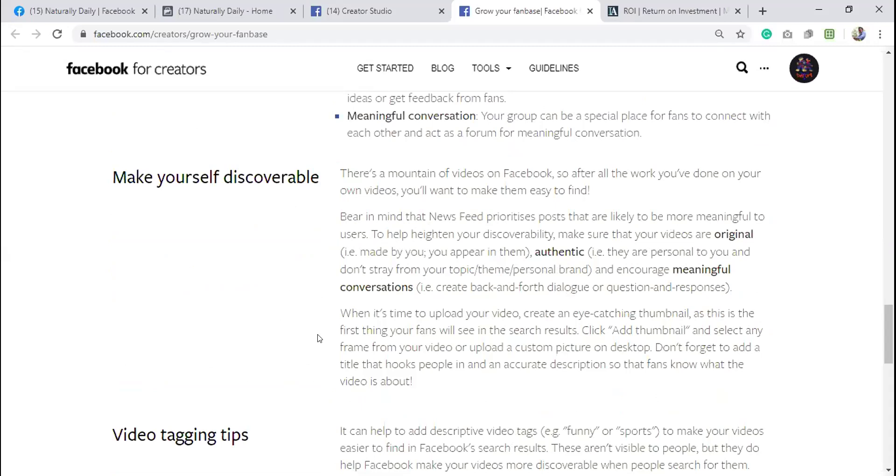
pyautogui.scroll(-5, 316, 338)
pyautogui.moveTo(251, 173); pyautogui.dragTo(134, 157)
pyautogui.scroll(-5, 186, 233)
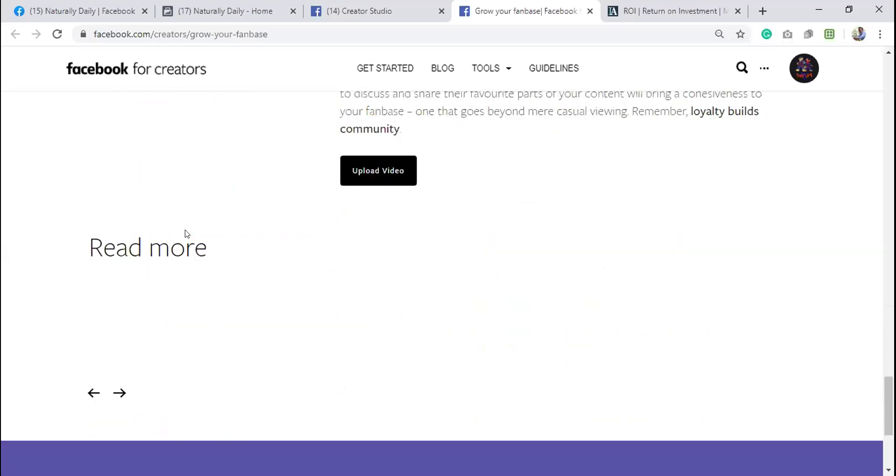
pyautogui.scroll(5, 185, 233)
pyautogui.scroll(-5, 185, 233)
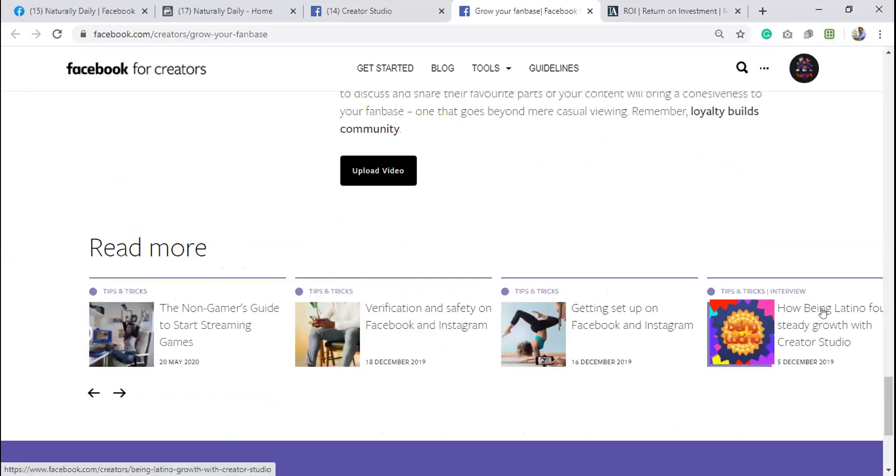
pyautogui.scroll(5, 653, 269)
pyautogui.scroll(10, 649, 264)
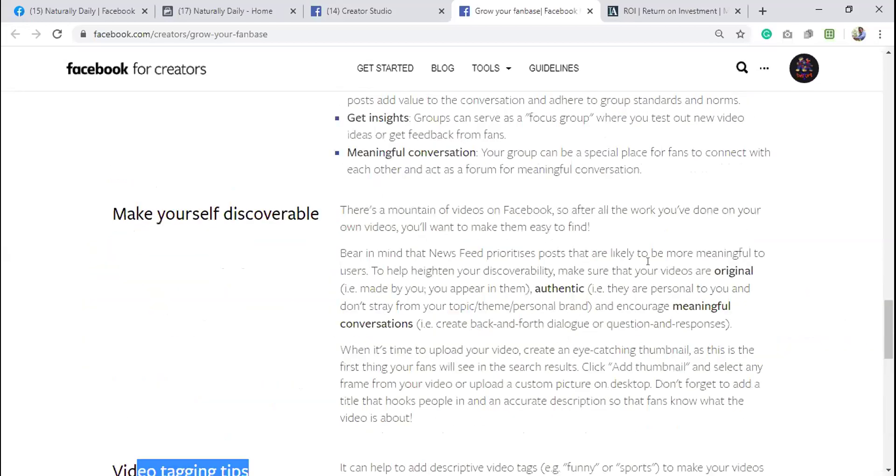
pyautogui.scroll(20, 649, 263)
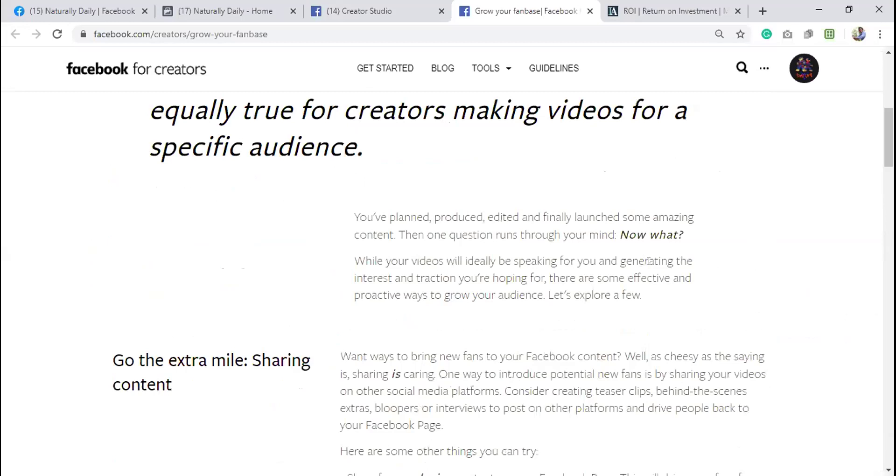
pyautogui.scroll(-10, 650, 264)
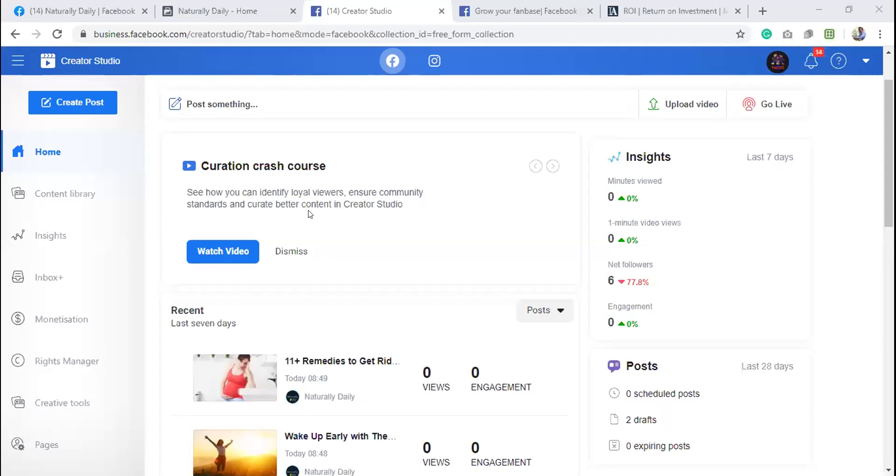
pyautogui.click(178, 104)
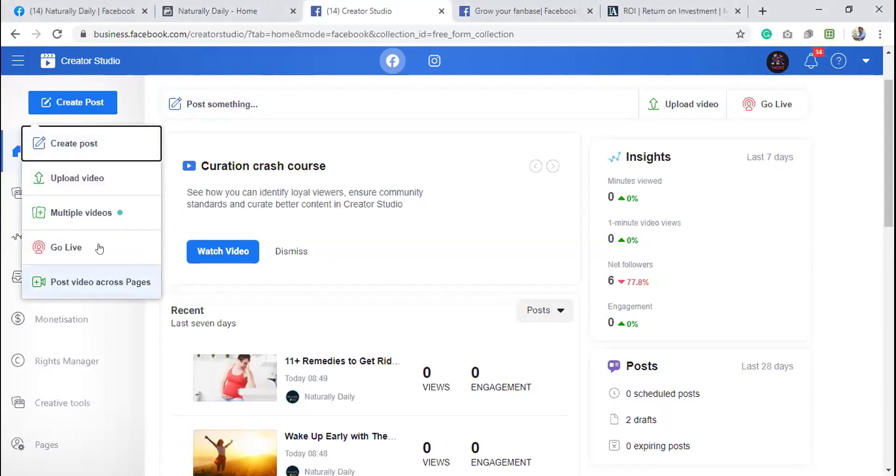
pyautogui.click(208, 101)
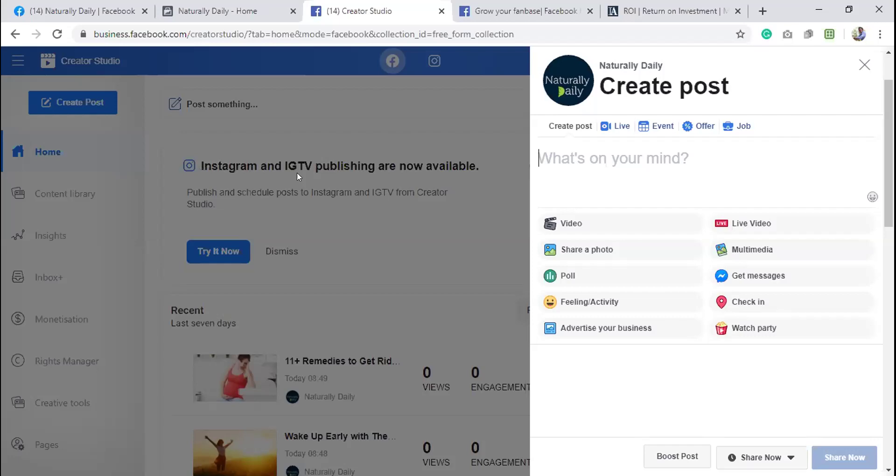
pyautogui.write("Starting from McDonald's to other world-famous restaurants, each of them has their version of hamburgers. If you're tired of your regular food, try this recipe for the classic hamburger. It's easy to make, incredibly delicious, and healthier than the one you get in the restaurant. https://bit.ly/3d0G8qX")
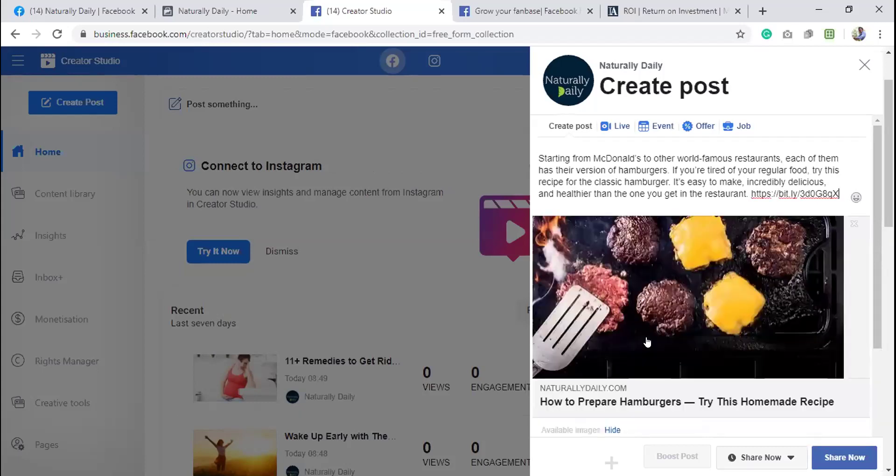
pyautogui.scroll(-4, 759, 238)
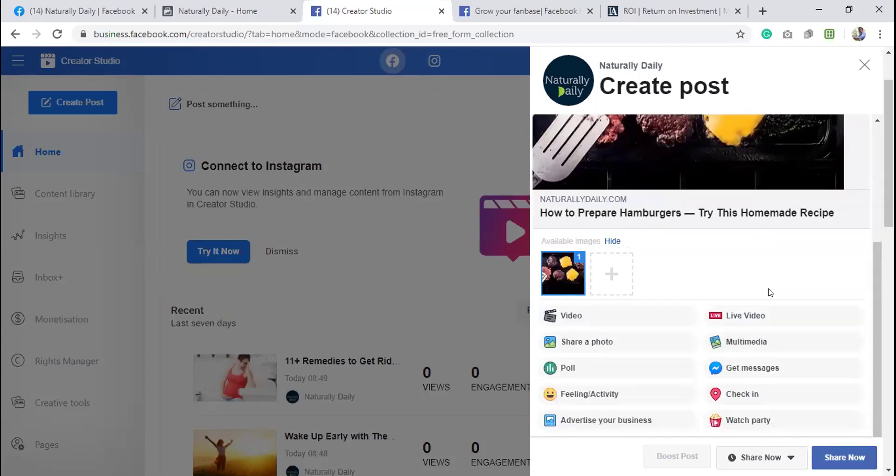
# - Try to schedule the hamburger recipe post for publication on 8/6/2020 at 12:00
pyautogui.click(798, 459)
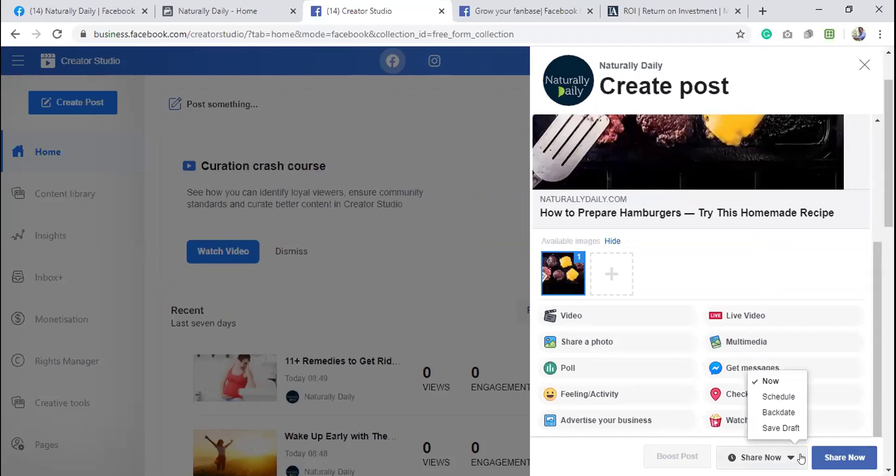
pyautogui.click(789, 397)
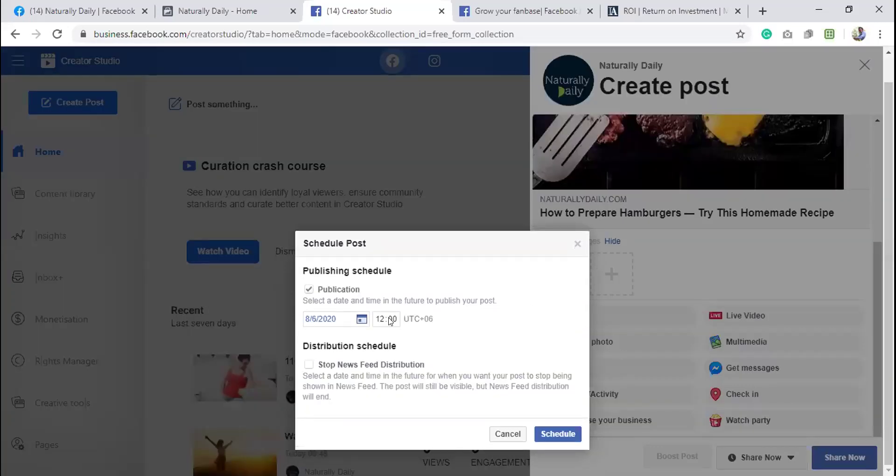
pyautogui.click(358, 320)
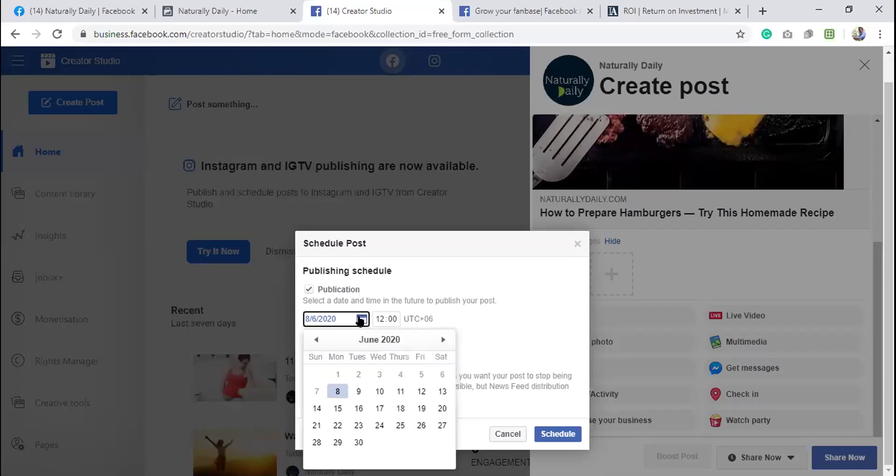
pyautogui.click(391, 321)
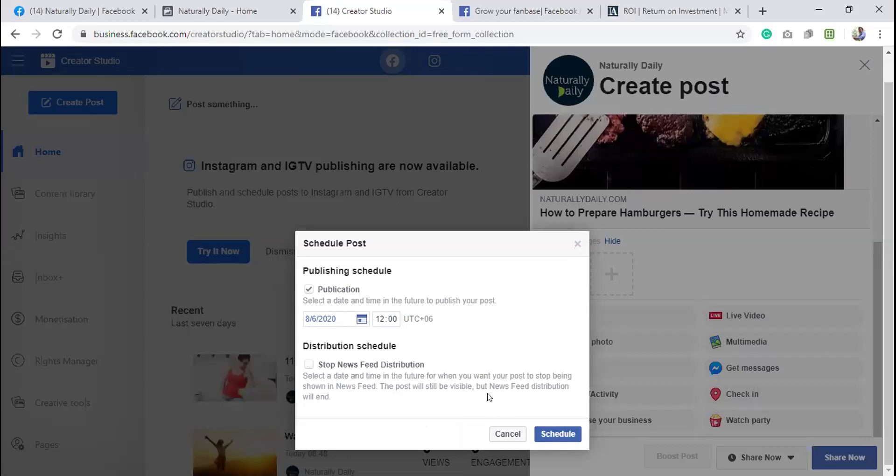
pyautogui.click(570, 435)
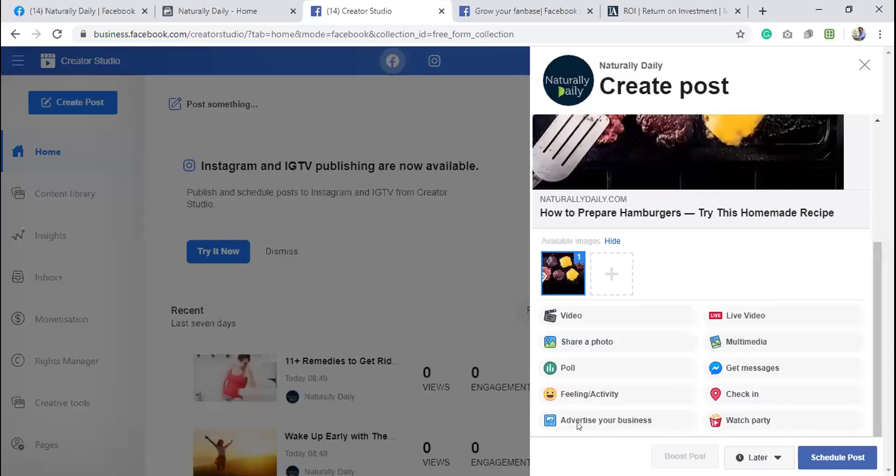
pyautogui.click(817, 455)
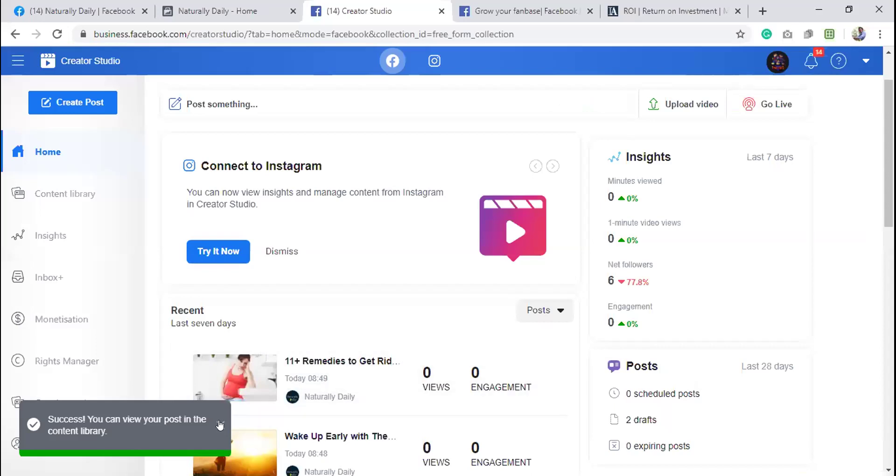
# - Close the error message and schedule the hamburger recipe post again, for 12:30 today
pyautogui.click(247, 359)
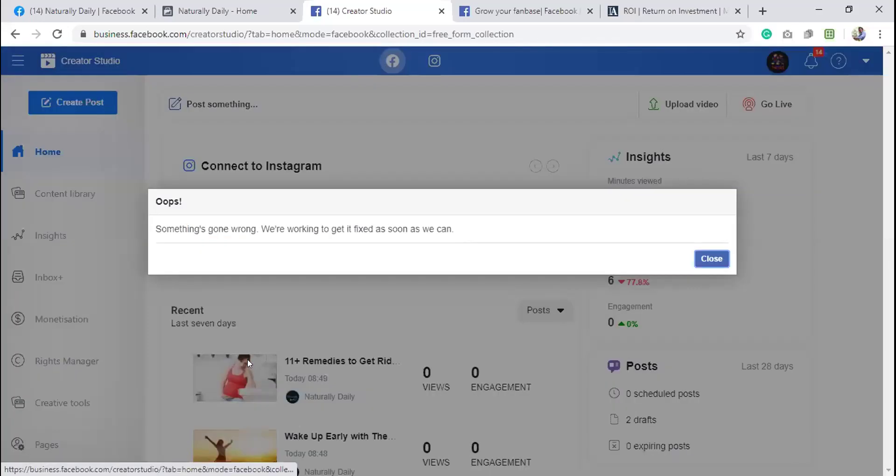
pyautogui.click(701, 258)
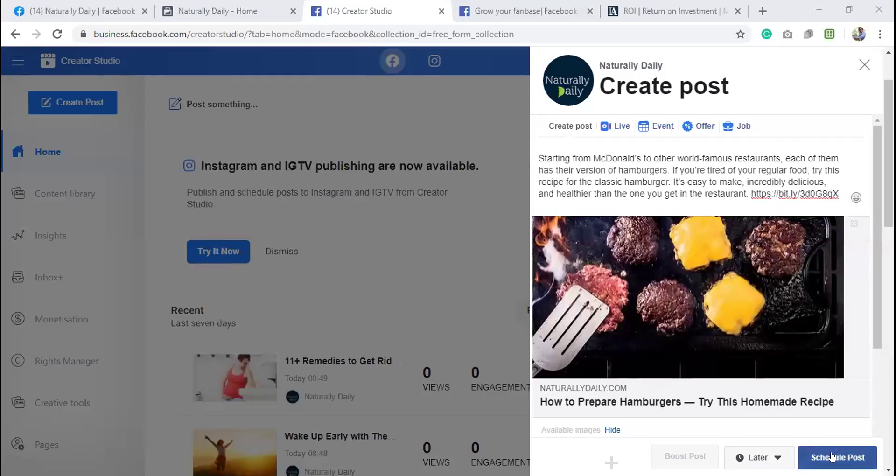
pyautogui.click(832, 457)
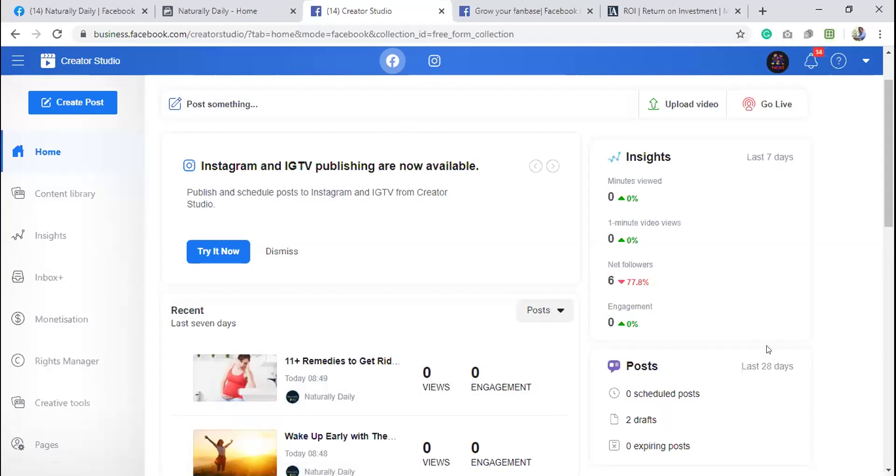
# - View the scheduled posts in the Content library and refresh the list
pyautogui.scroll(-1, 728, 345)
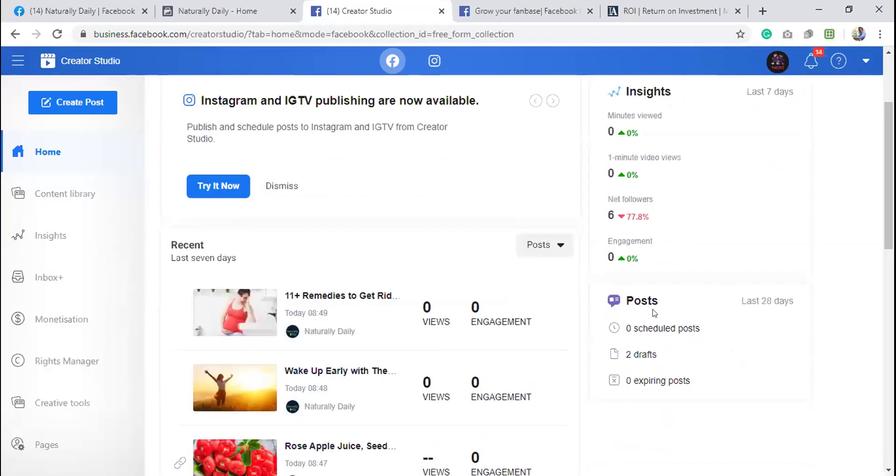
pyautogui.scroll(2, 581, 349)
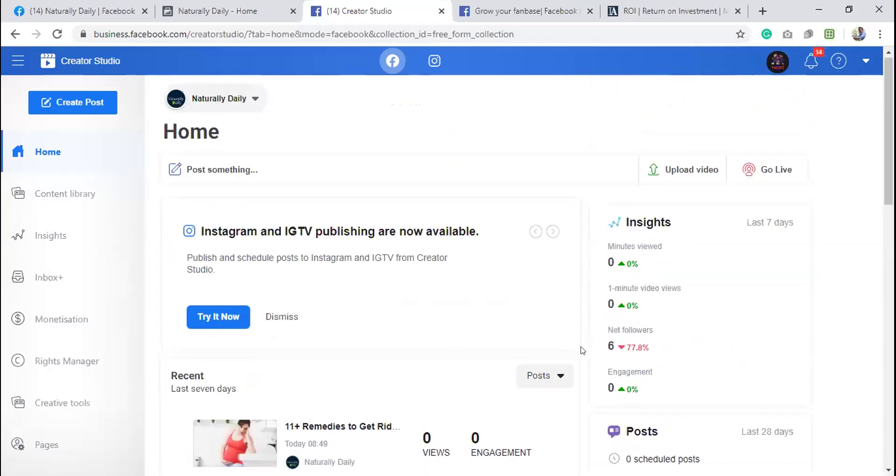
pyautogui.click(112, 195)
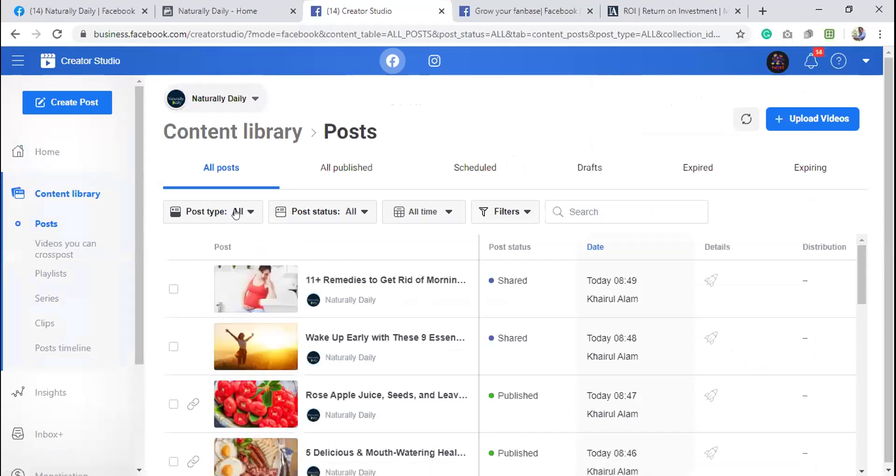
pyautogui.click(485, 165)
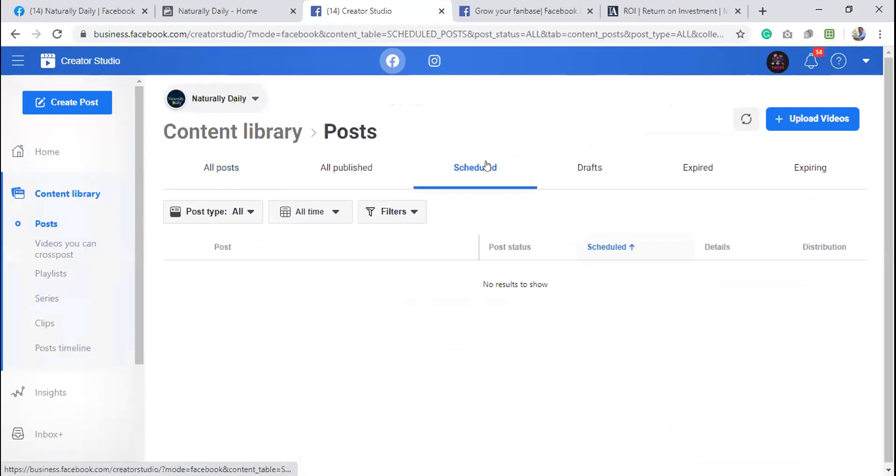
pyautogui.click(746, 120)
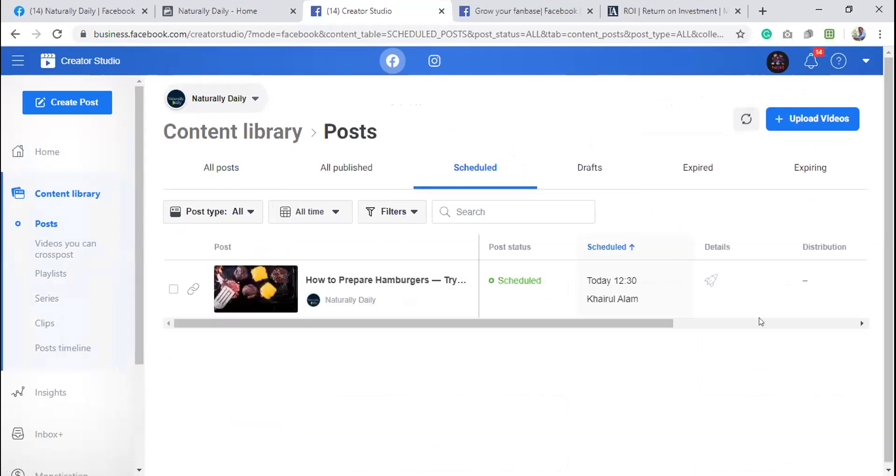
pyautogui.moveTo(681, 319)
pyautogui.scroll(-1, 513, 215)
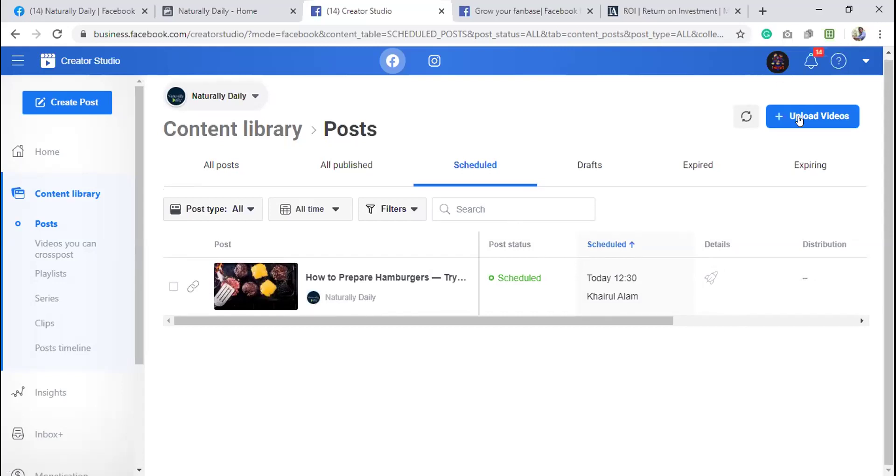
# - Open the file chooser for uploading a single video and close it without choosing a file
pyautogui.click(816, 118)
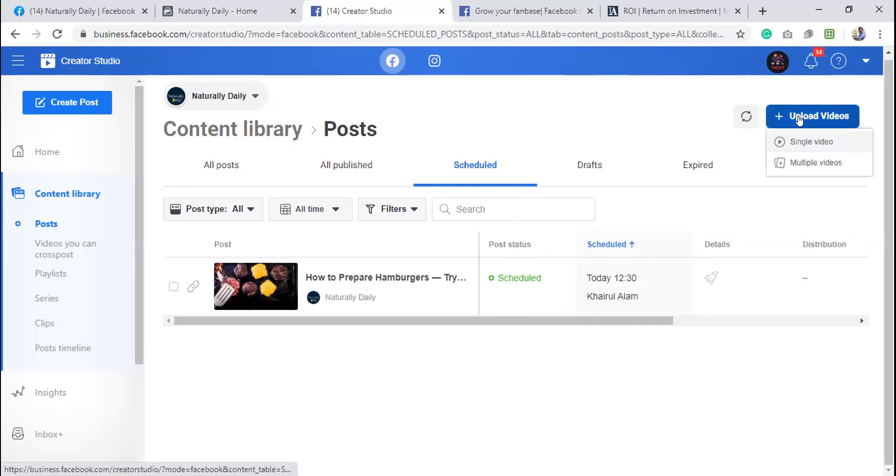
pyautogui.click(817, 142)
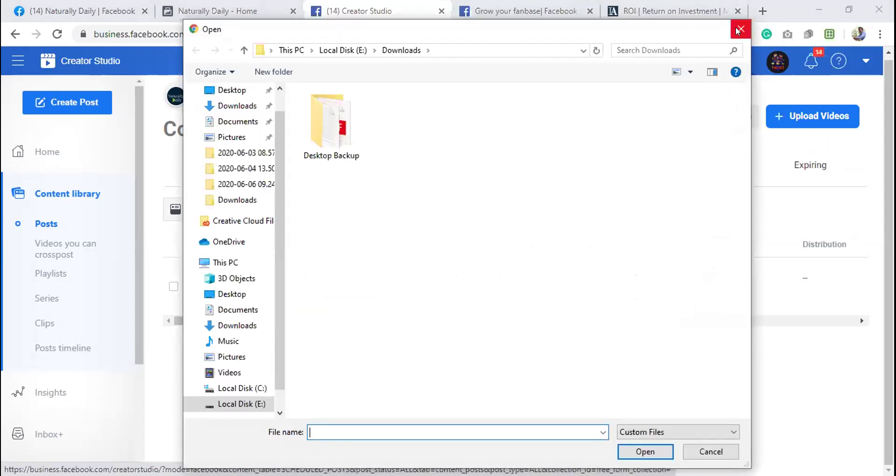
pyautogui.click(735, 32)
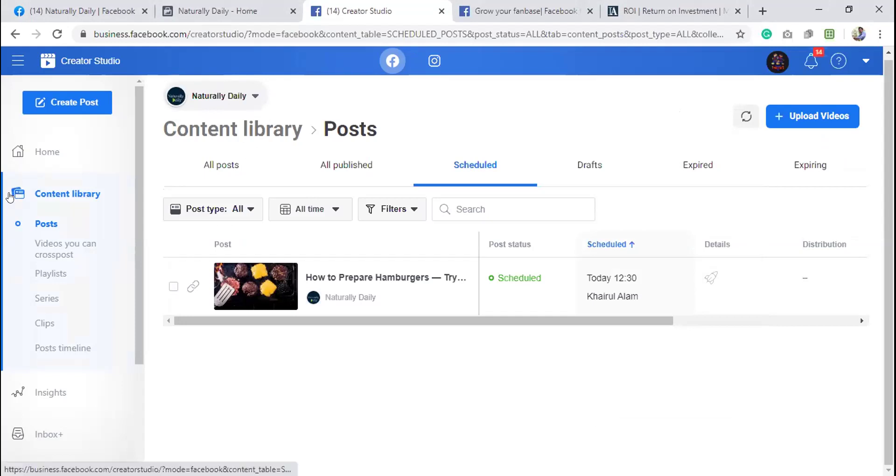
# - Return to Home, open the Live dashboard in Creative tools and examine its onboarding steps, latest stream and stream information
pyautogui.click(40, 154)
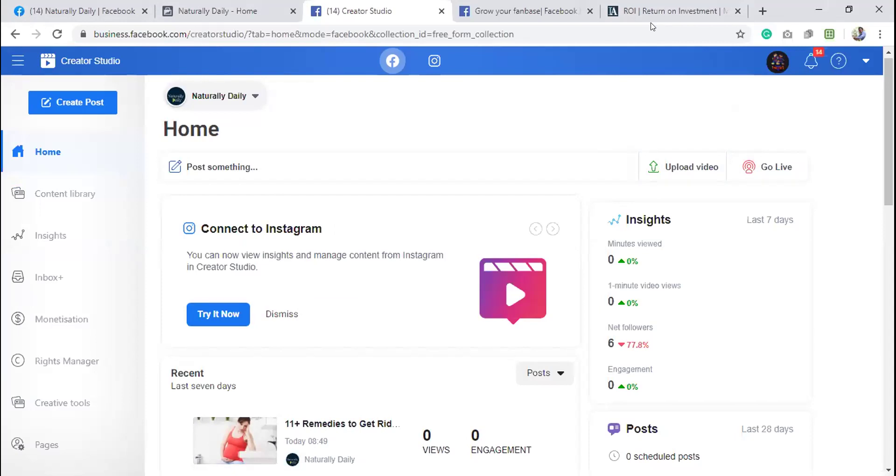
pyautogui.scroll(-4, 70, 422)
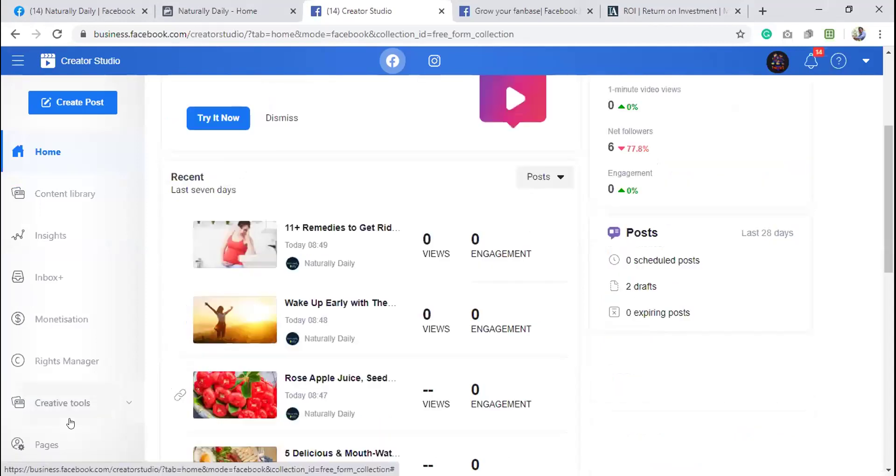
pyautogui.click(125, 403)
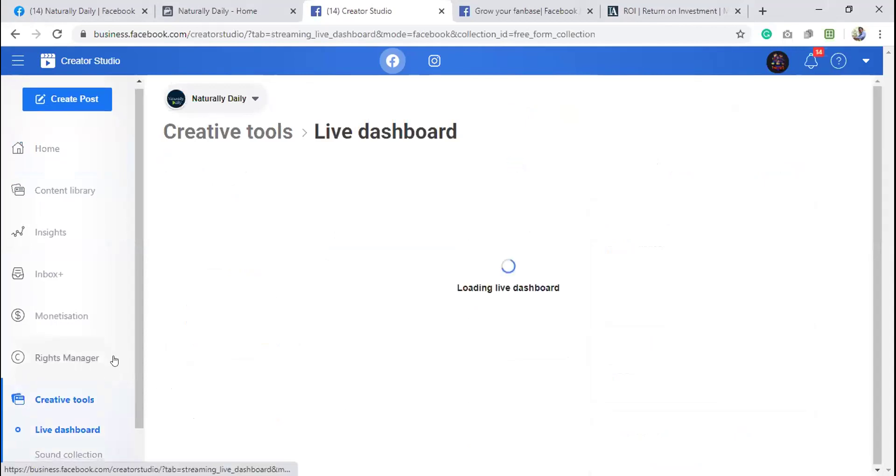
pyautogui.scroll(-1, 114, 361)
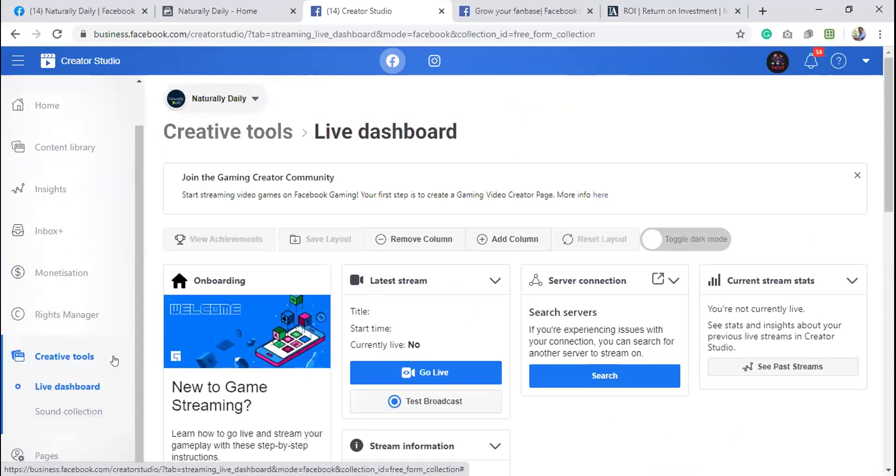
pyautogui.scroll(-3, 392, 229)
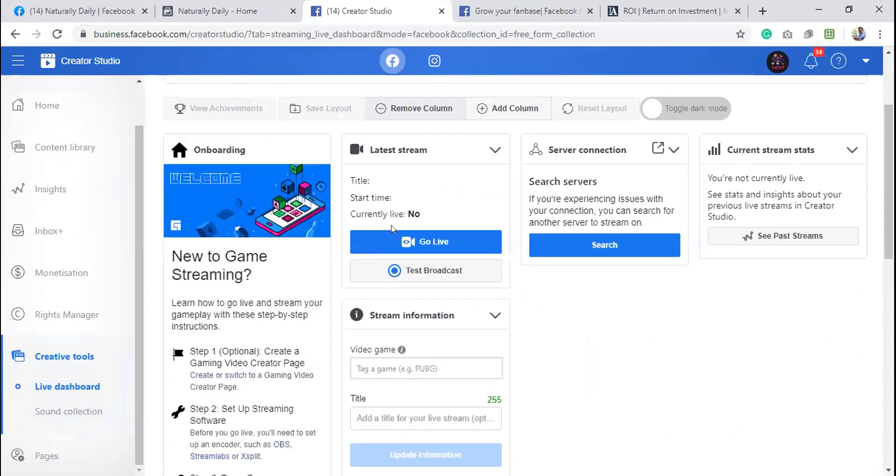
pyautogui.scroll(-5, 392, 228)
pyautogui.scroll(7, 392, 226)
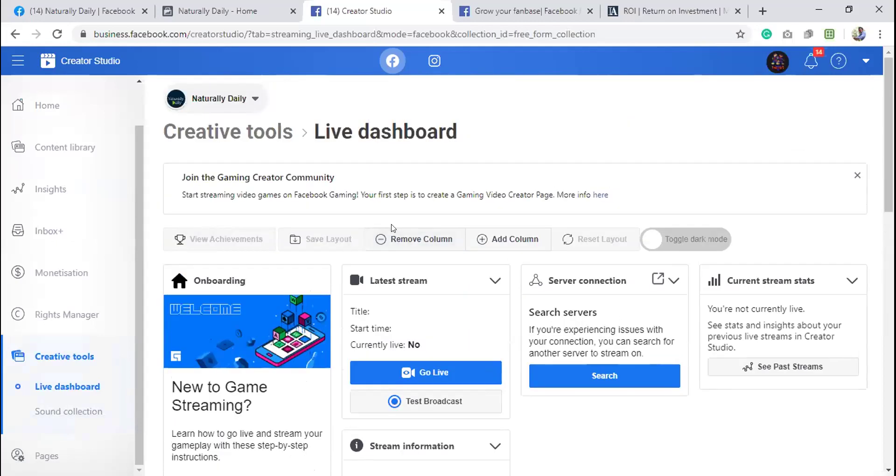
pyautogui.scroll(-8, 391, 228)
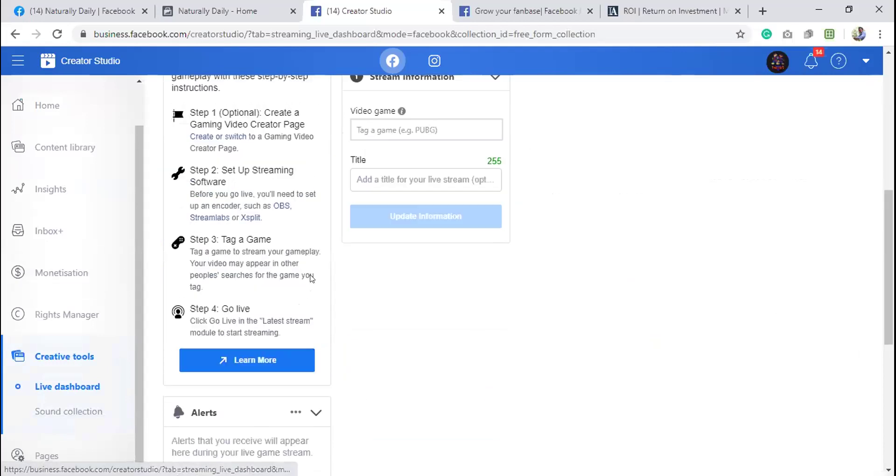
pyautogui.scroll(-3, 311, 278)
pyautogui.scroll(11, 310, 275)
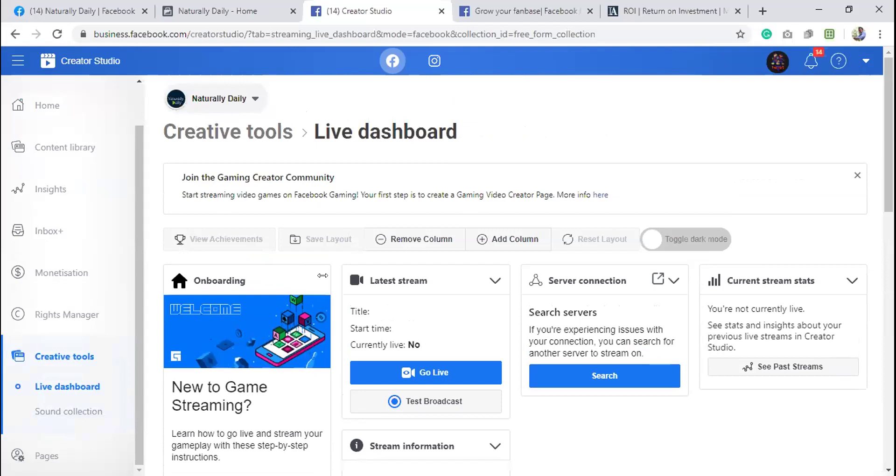
pyautogui.scroll(-6, 322, 276)
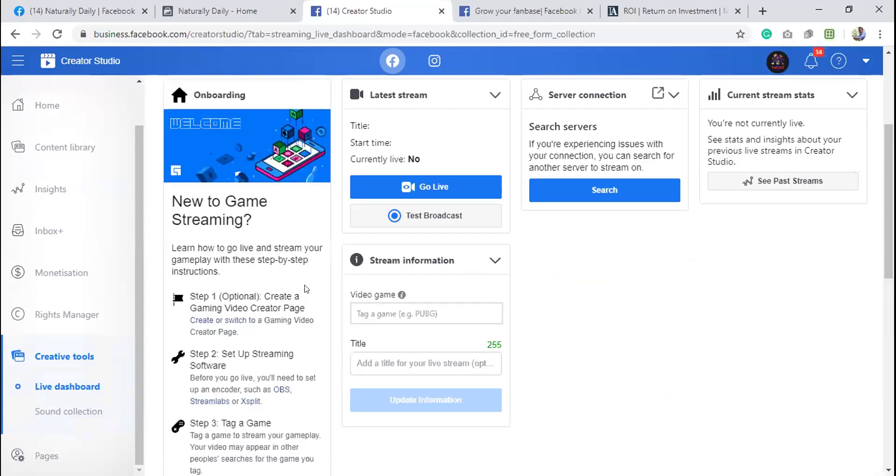
# - Open the Sound collection in Creative tools and browse its list of tracks
pyautogui.click(71, 412)
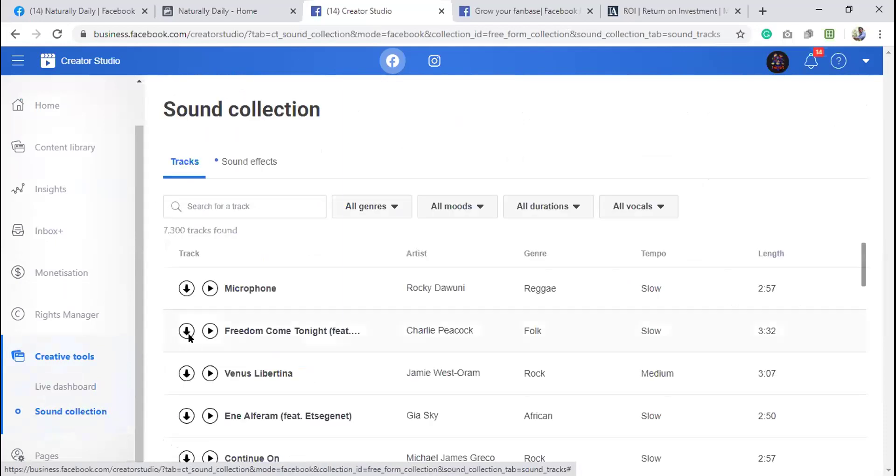
pyautogui.scroll(-2, 187, 334)
pyautogui.scroll(2, 202, 324)
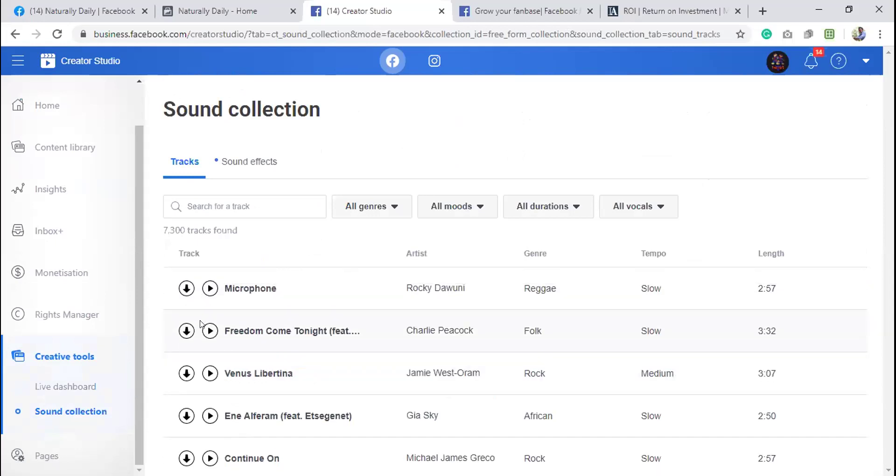
pyautogui.scroll(-4, 206, 329)
pyautogui.scroll(2, 203, 328)
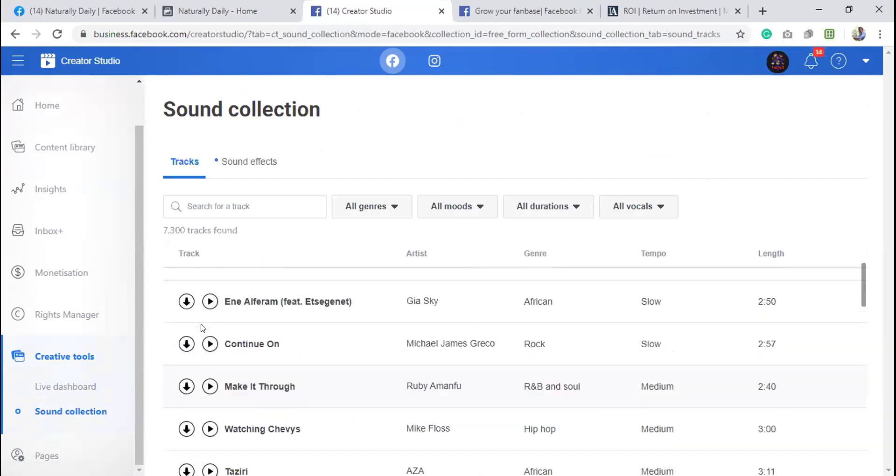
pyautogui.scroll(3, 203, 329)
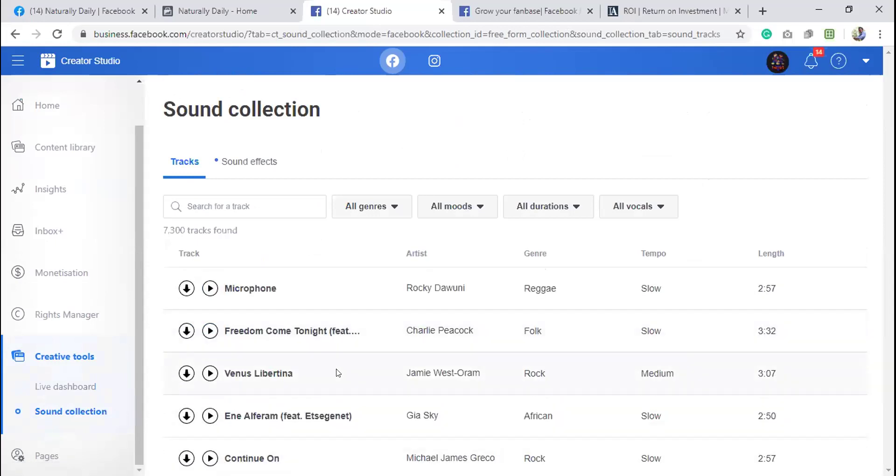
# - Look further through the tracks in the Sound collection and return to the start of the list
pyautogui.scroll(-1, 338, 373)
pyautogui.scroll(-1, 337, 372)
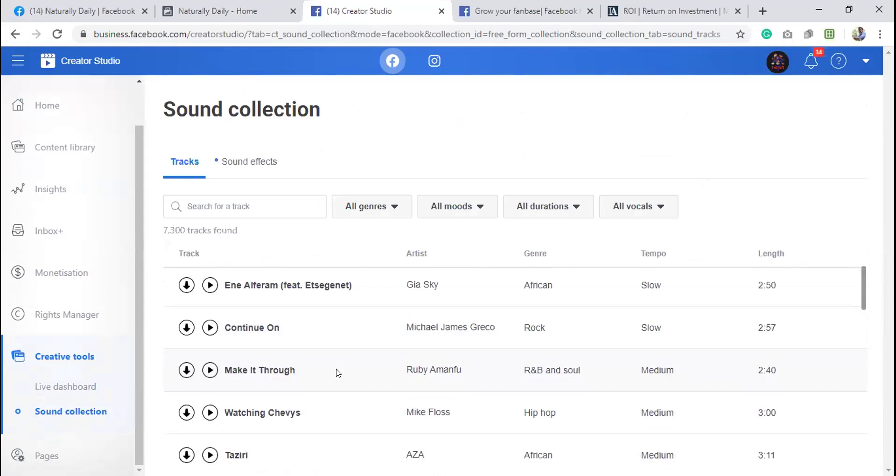
pyautogui.scroll(2, 336, 370)
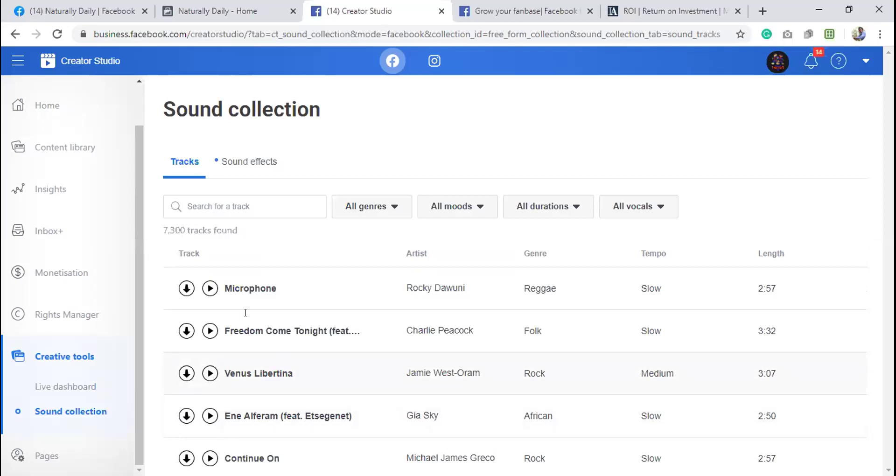
# - Open the Pages section to view the managed page and its roles, and return to Home
pyautogui.scroll(2, 115, 204)
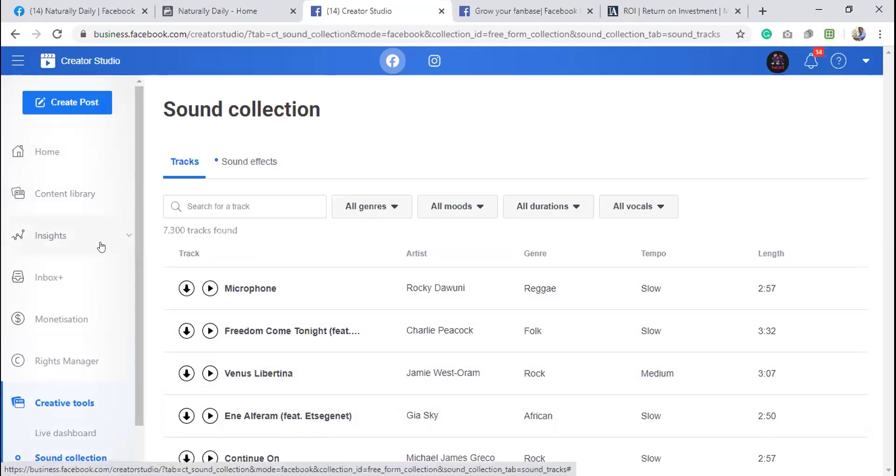
pyautogui.scroll(-1, 100, 246)
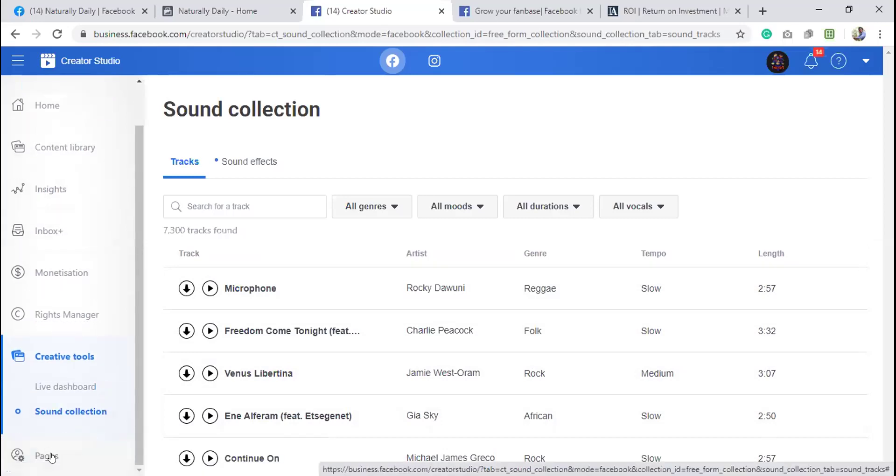
pyautogui.click(51, 456)
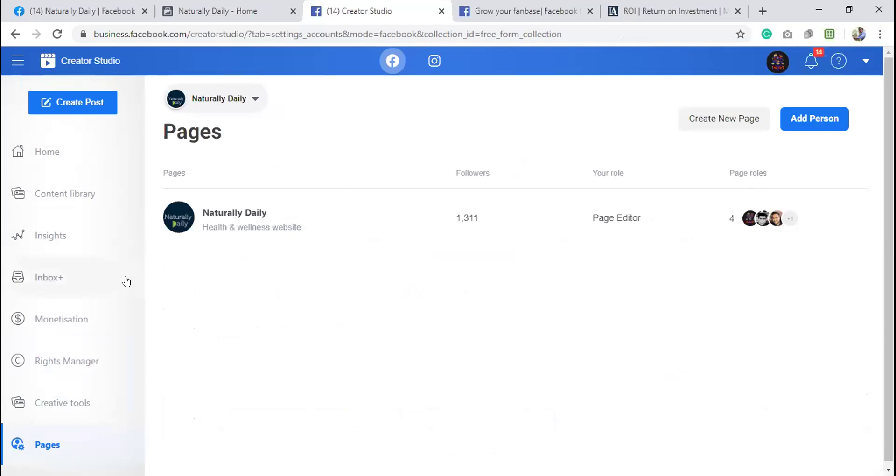
pyautogui.click(84, 163)
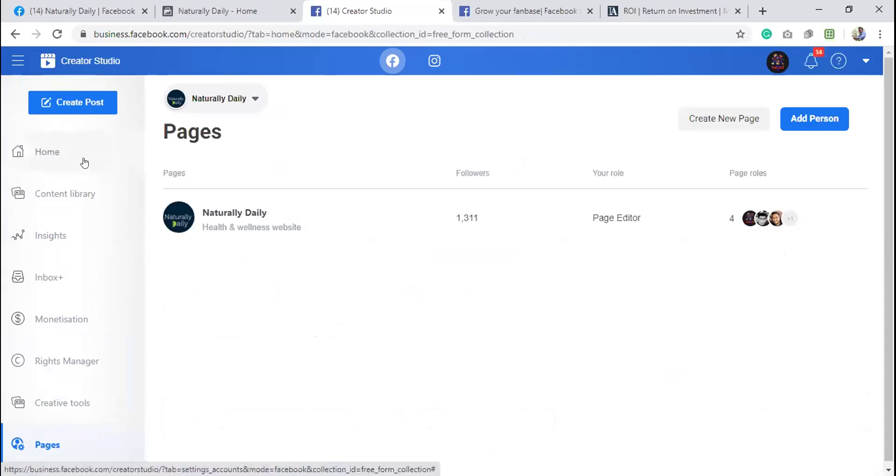